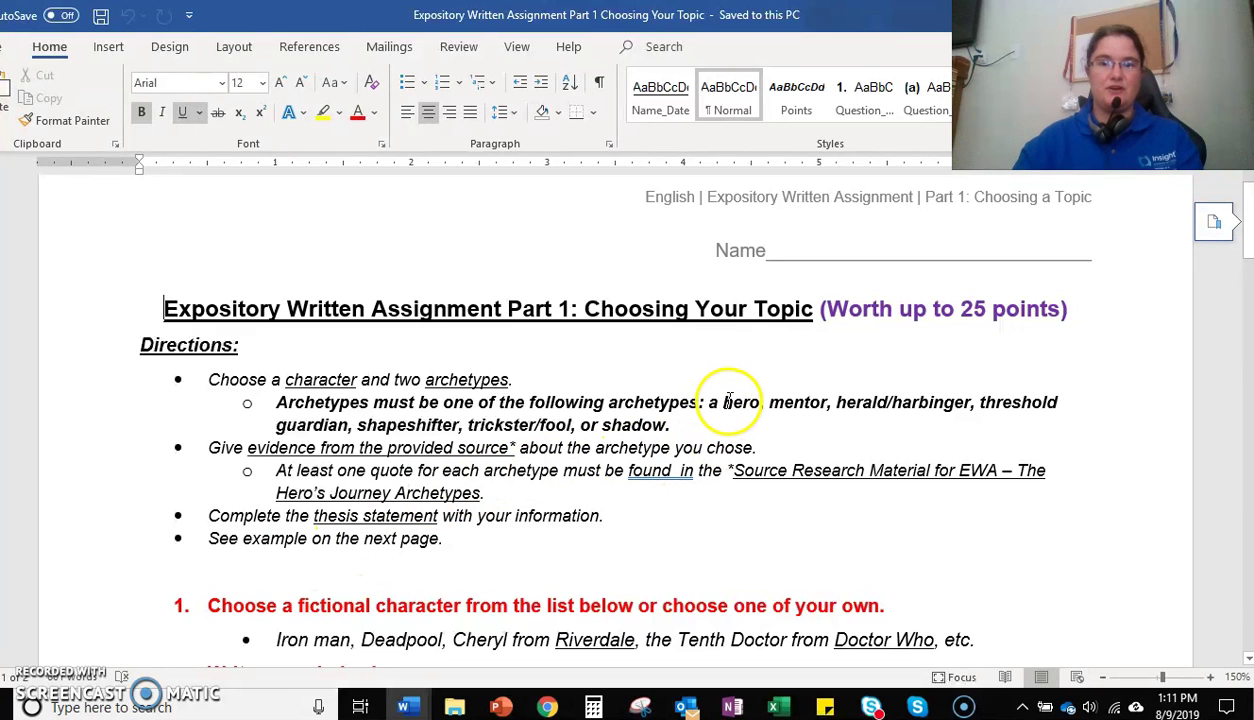
- Select the list of allowed archetypes in the directions and switch to the Source Research Material document
{"action": "left_click_drag", "start_coordinate": [721, 400], "coordinate": [670, 425]}
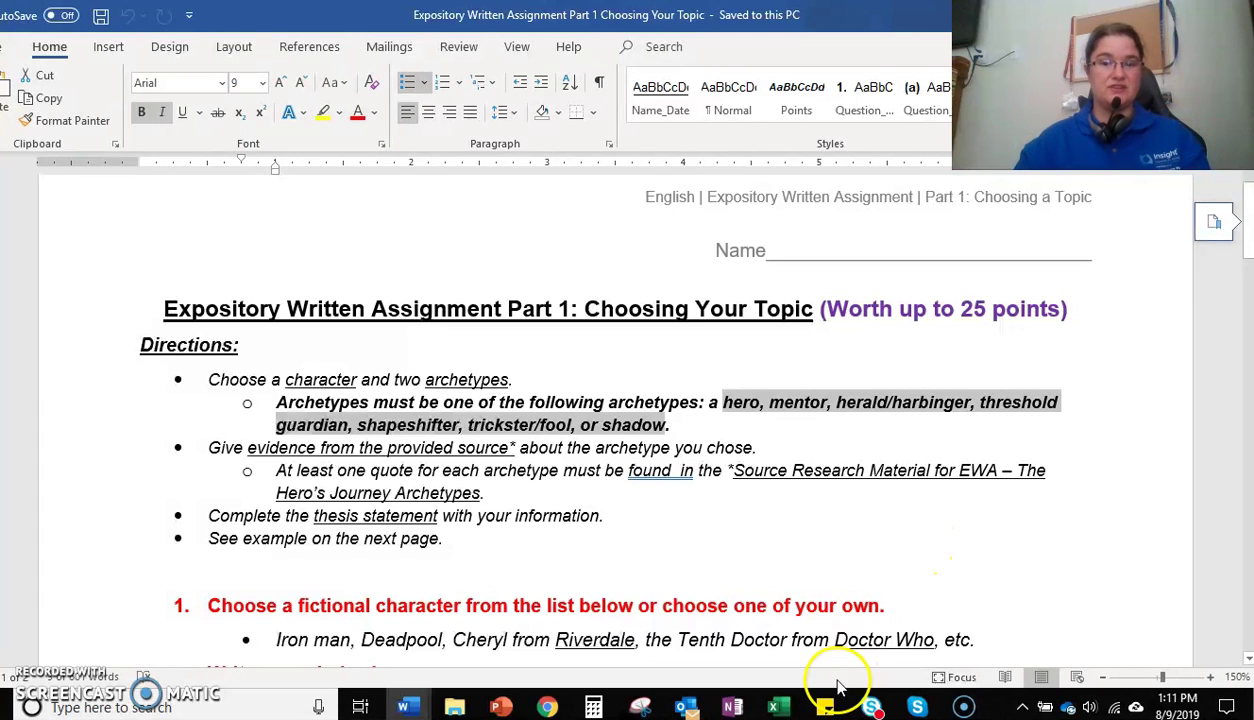
{"action": "mouse_move", "coordinate": [413, 707]}
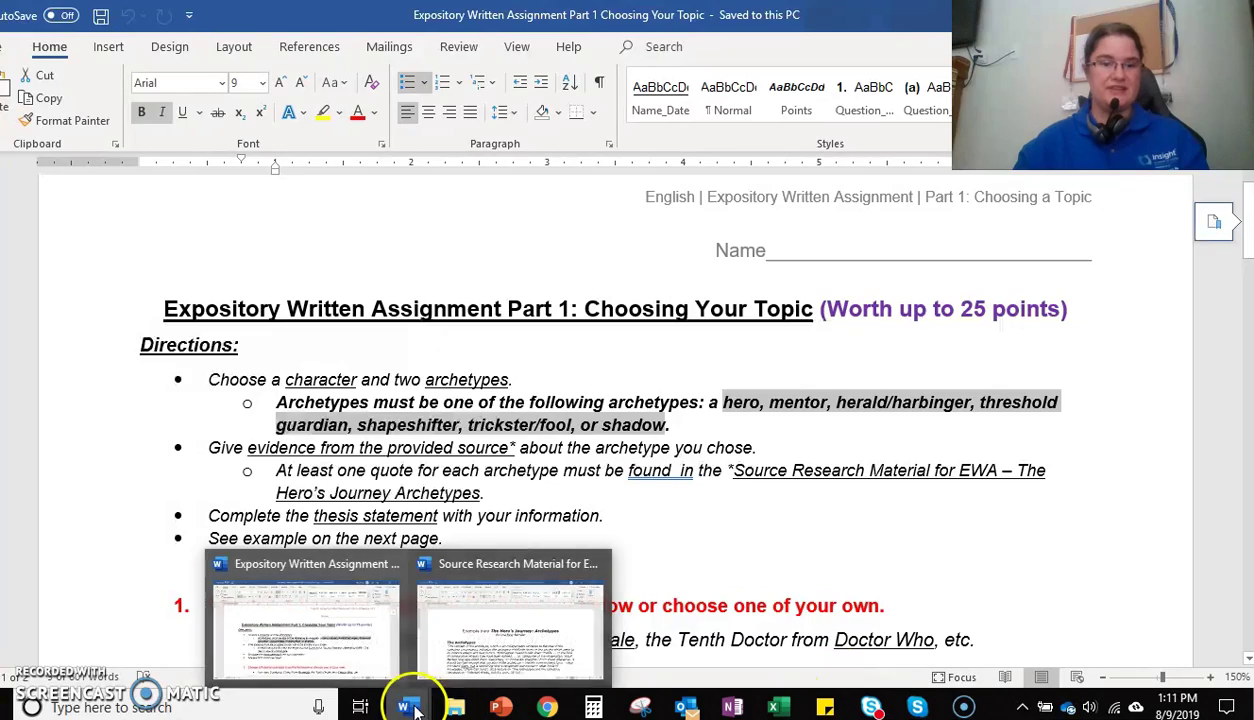
{"action": "left_click", "coordinate": [476, 616]}
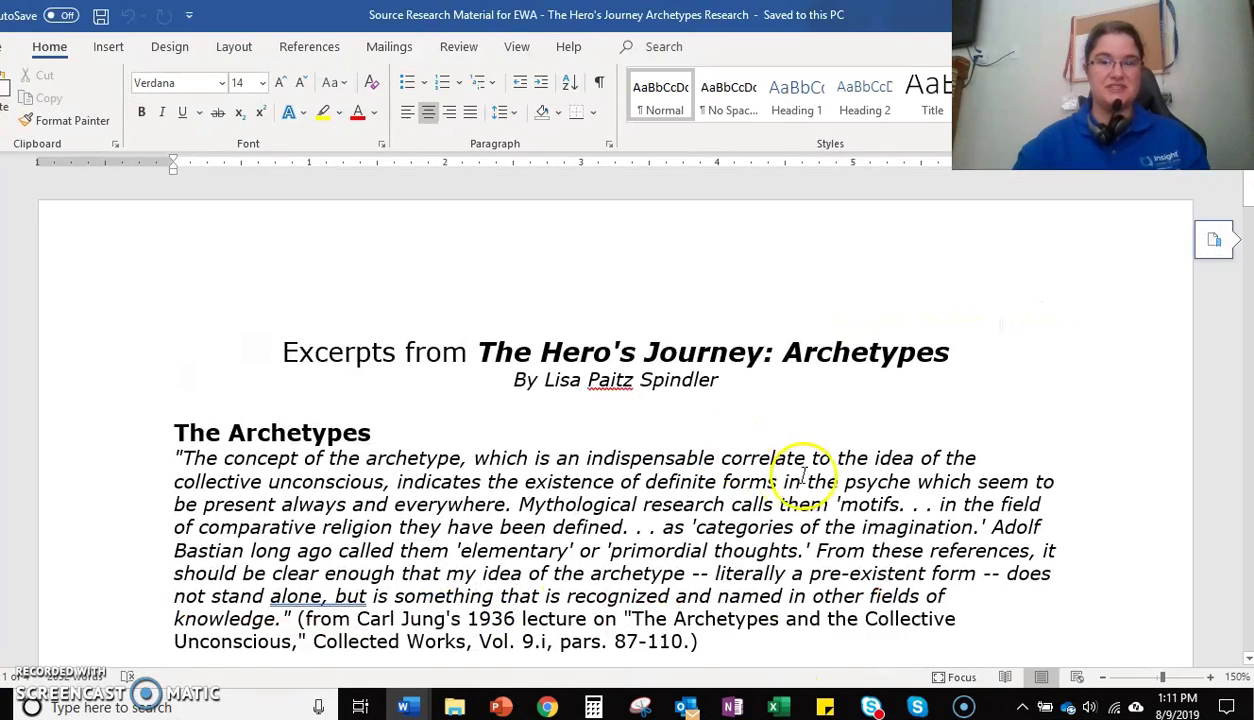
- Examine the Hero, Mentor and Herald/Harbinger descriptions in the source material, highlighting the word "Hero" in its section heading
{"action": "scroll", "coordinate": [810, 475], "scroll_direction": "down", "scroll_amount": 15}
{"action": "scroll", "coordinate": [813, 473], "scroll_direction": "up", "scroll_amount": 3}
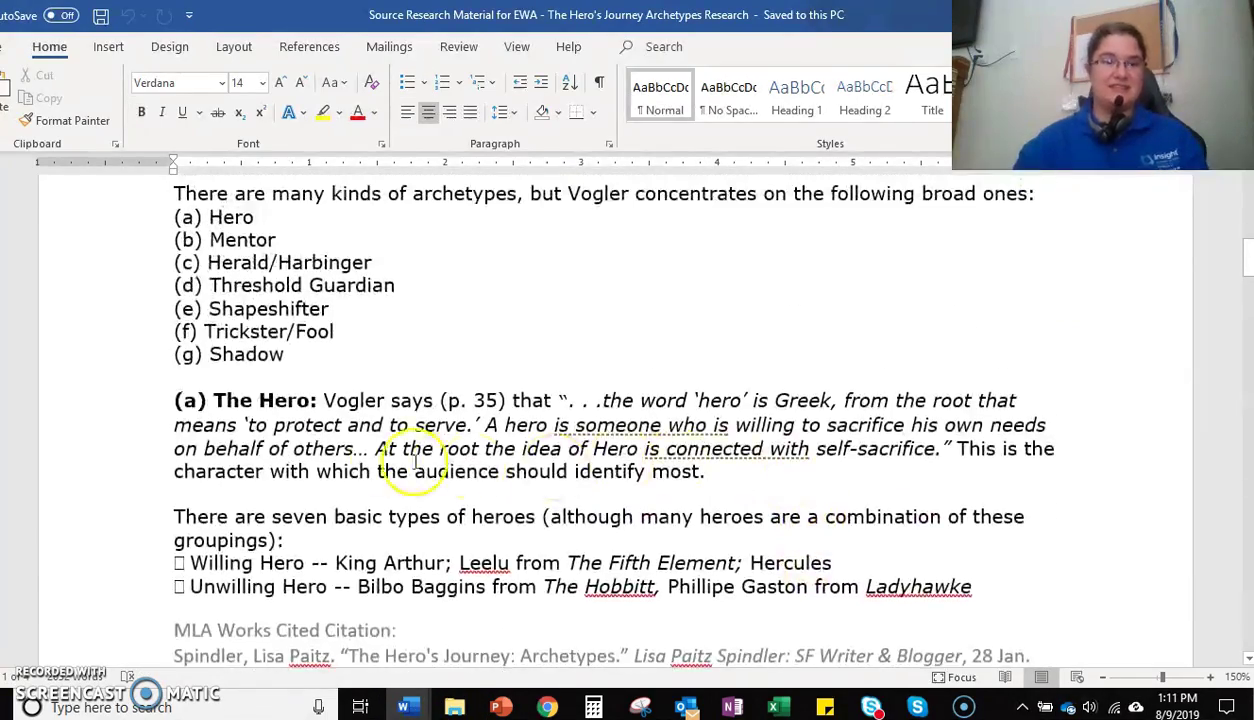
{"action": "double_click", "coordinate": [296, 400]}
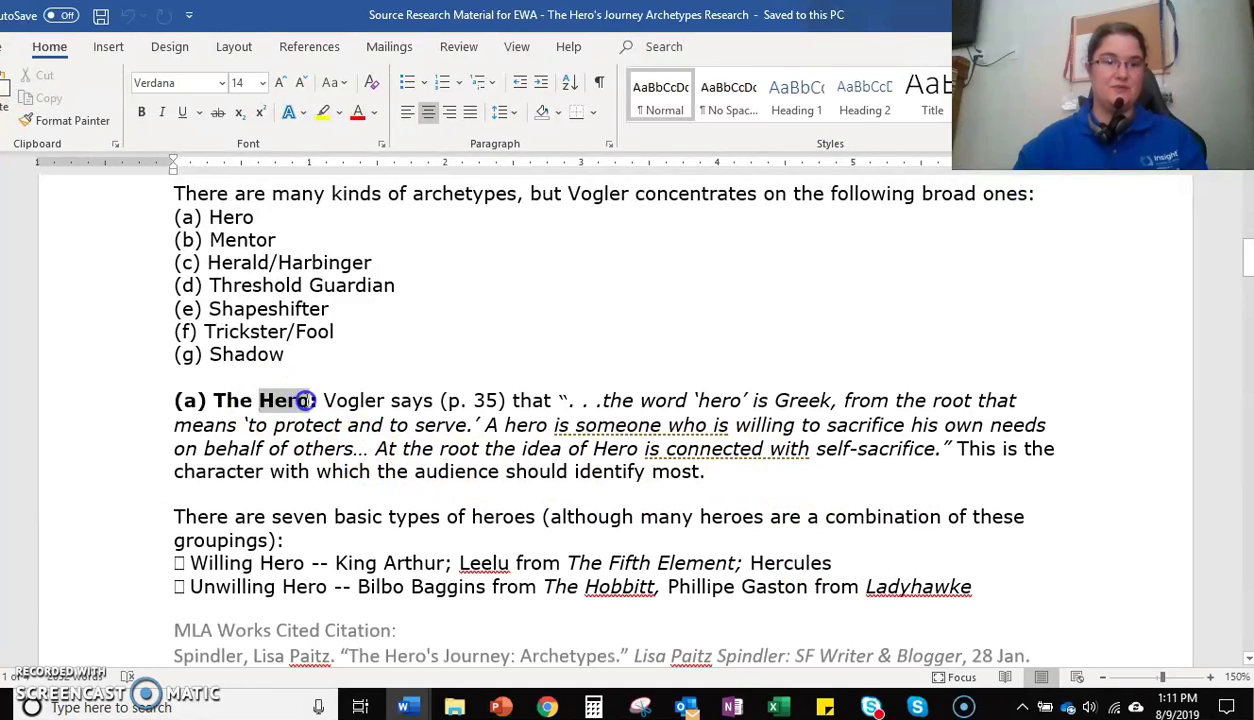
{"action": "scroll", "coordinate": [661, 560], "scroll_direction": "down", "scroll_amount": 15}
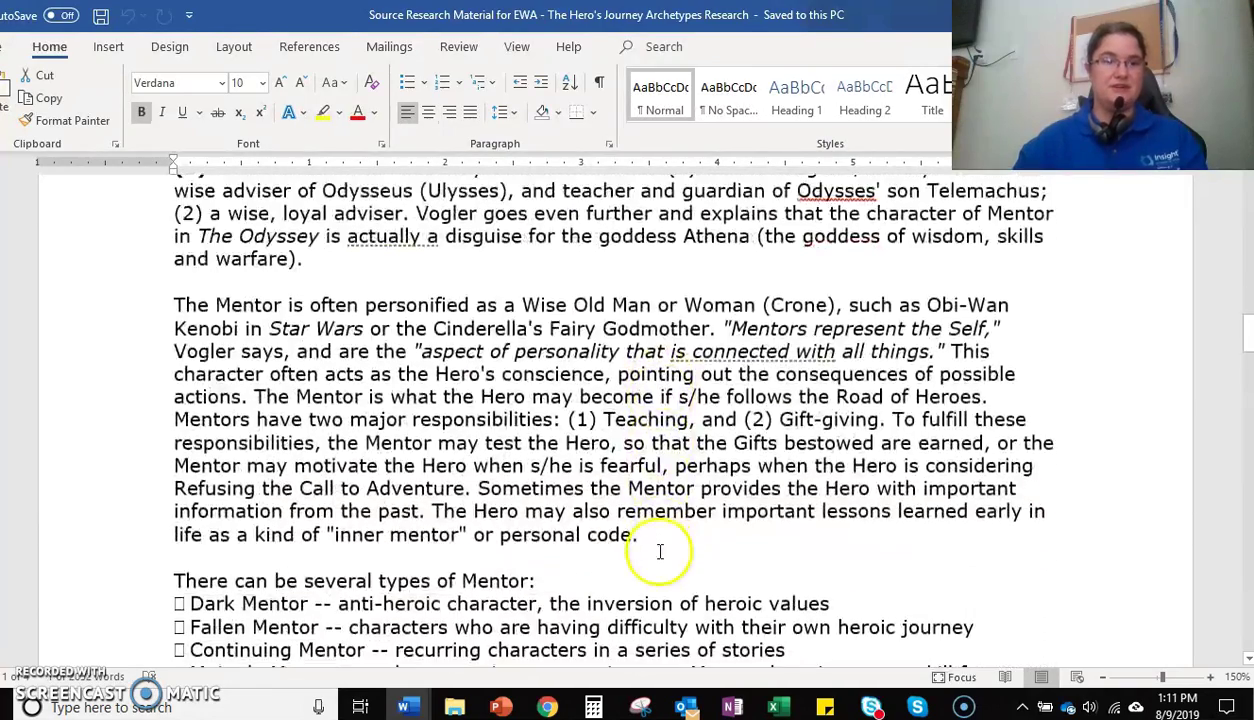
{"action": "scroll", "coordinate": [660, 552], "scroll_direction": "up", "scroll_amount": 3}
{"action": "scroll", "coordinate": [650, 543], "scroll_direction": "down", "scroll_amount": 10}
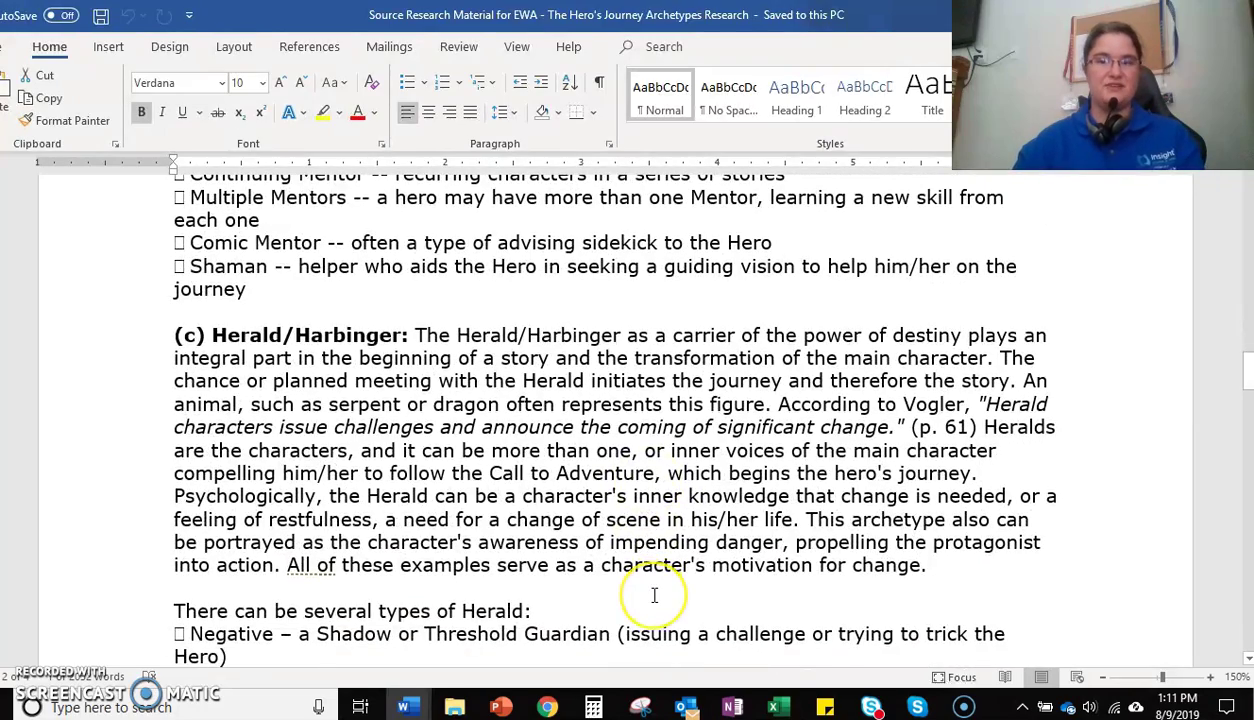
{"action": "scroll", "coordinate": [652, 591], "scroll_direction": "up", "scroll_amount": 10}
{"action": "scroll", "coordinate": [654, 594], "scroll_direction": "up", "scroll_amount": 15}
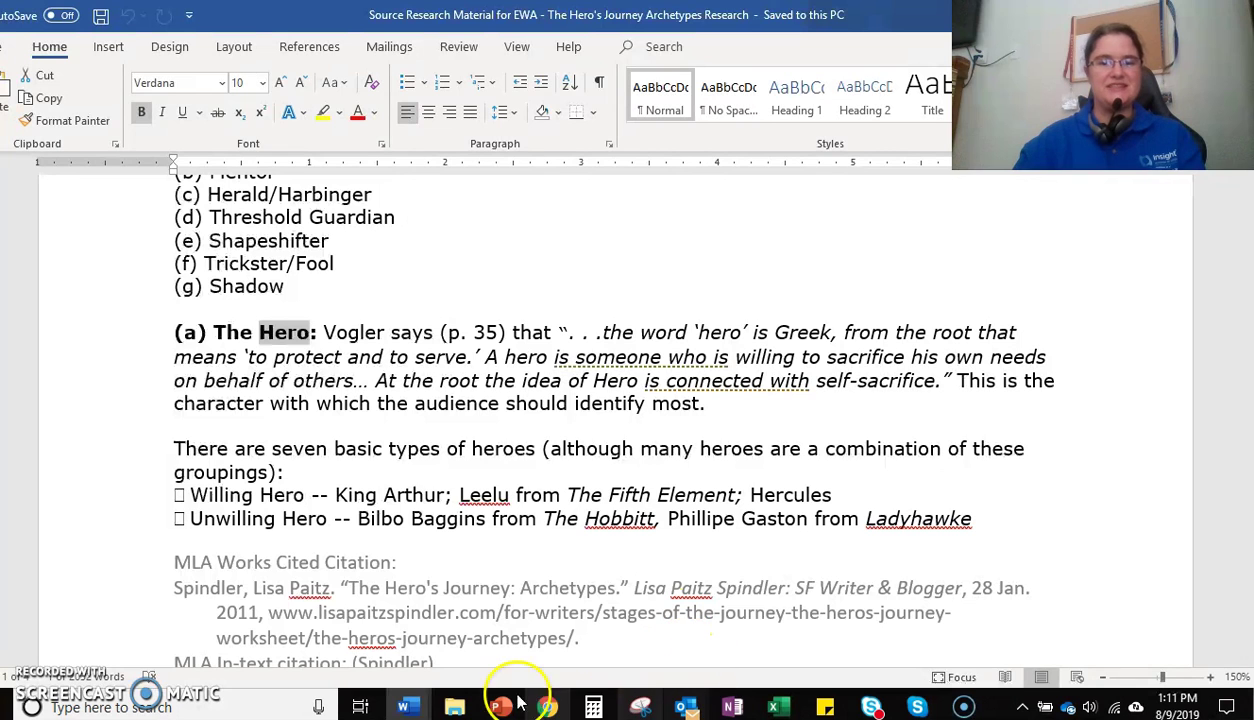
- Return to the Expository Written Assignment document and deselect the archetype list
{"action": "left_click", "coordinate": [406, 709]}
{"action": "left_click", "coordinate": [348, 630]}
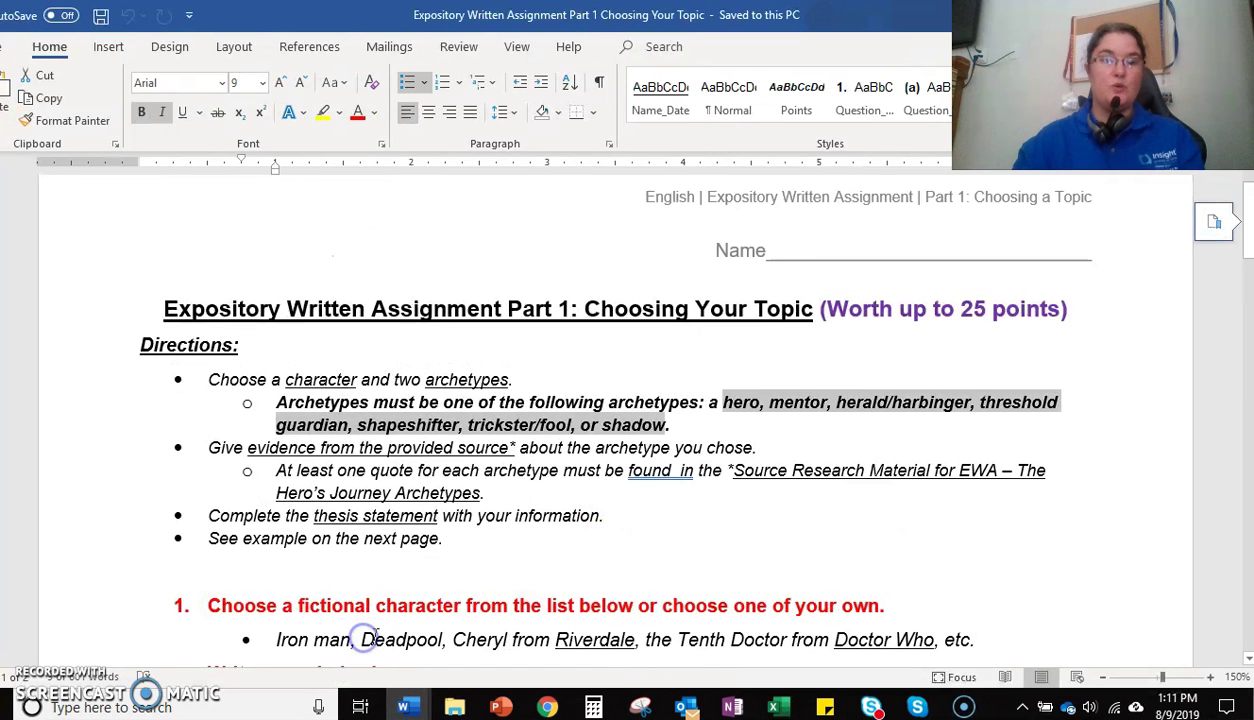
{"action": "left_click", "coordinate": [710, 498]}
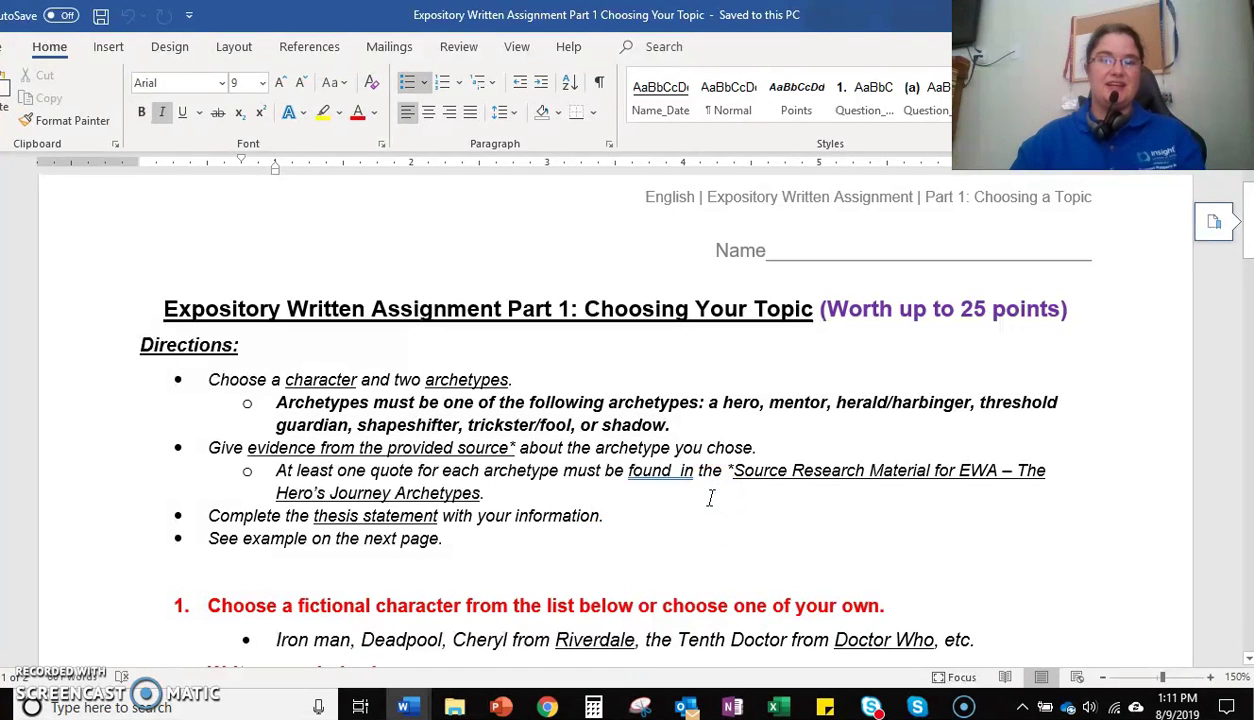
- Review questions 1 and 2 of the assignment and highlight the answer blank for the character's archetype
{"action": "scroll", "coordinate": [623, 510], "scroll_direction": "down", "scroll_amount": 1}
{"action": "scroll", "coordinate": [623, 510], "scroll_direction": "down", "scroll_amount": 1}
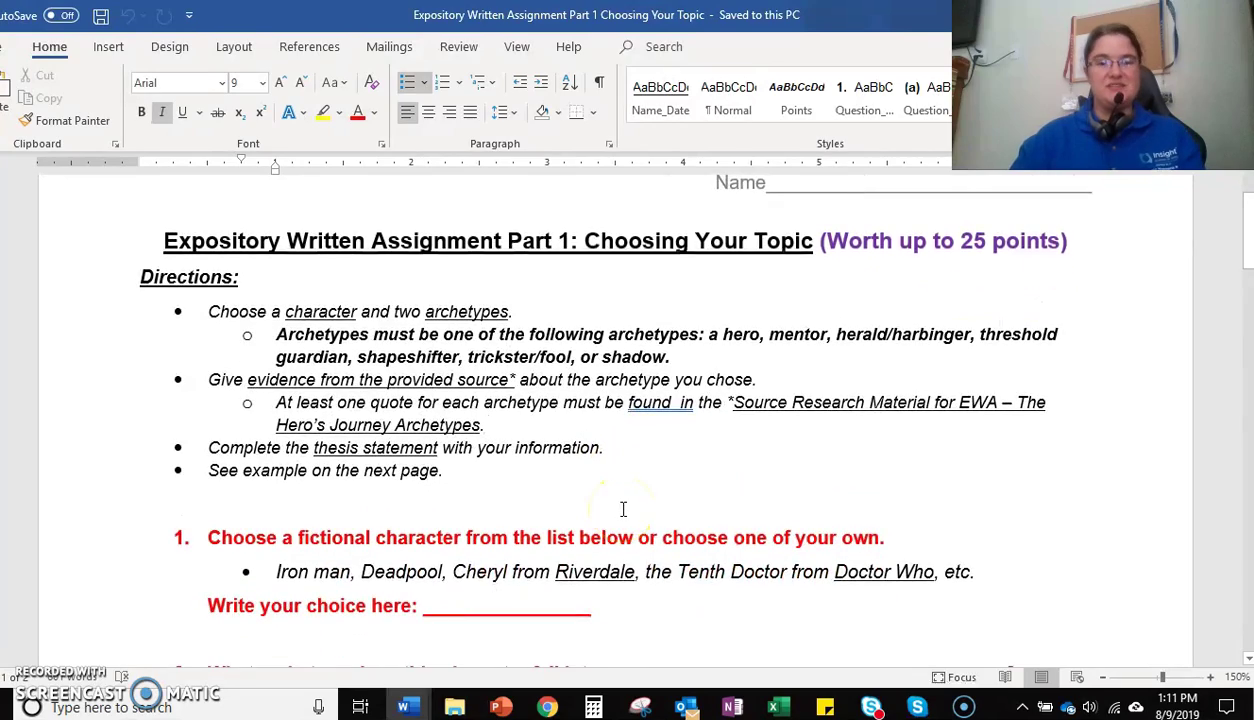
{"action": "scroll", "coordinate": [623, 510], "scroll_direction": "down", "scroll_amount": 4}
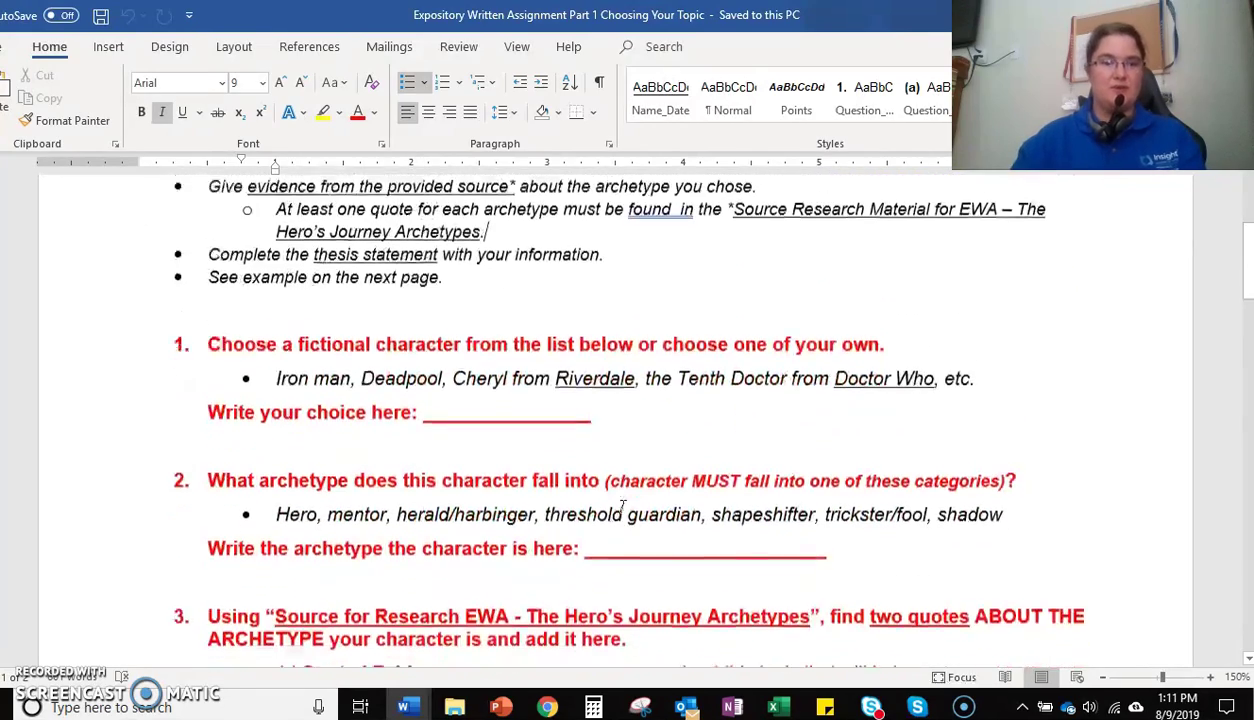
{"action": "left_click", "coordinate": [430, 400]}
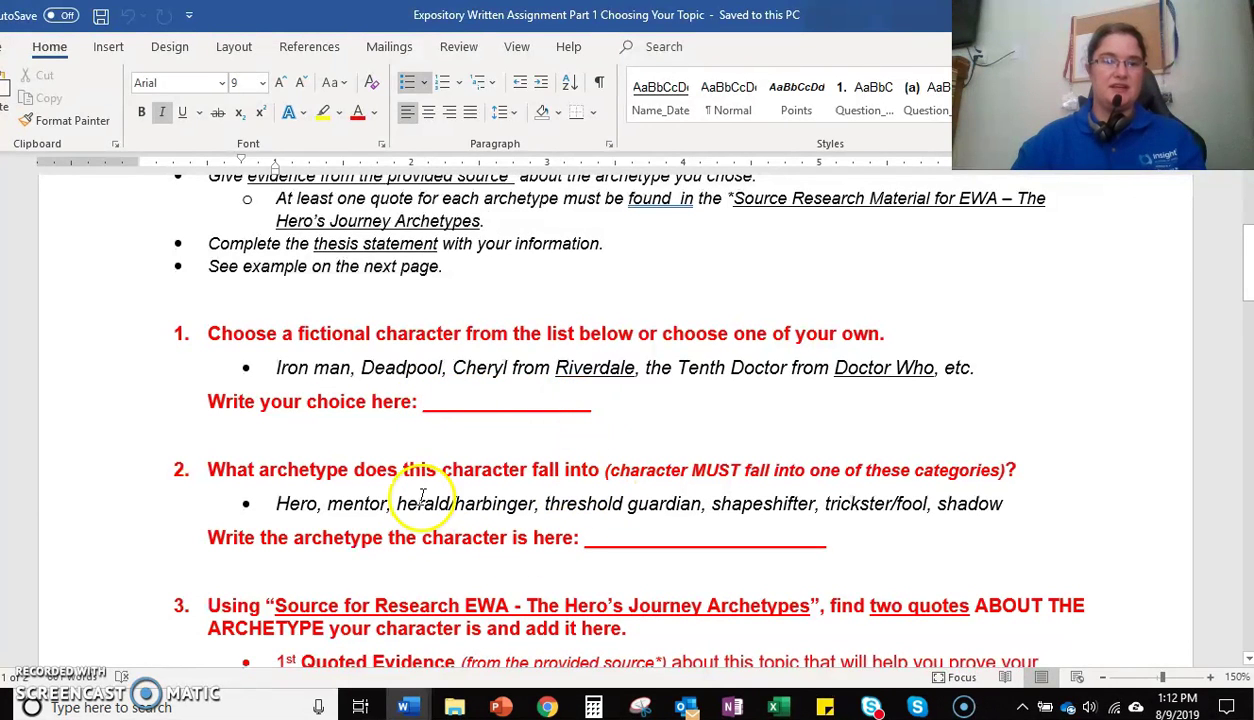
{"action": "scroll", "coordinate": [420, 495], "scroll_direction": "down", "scroll_amount": 3}
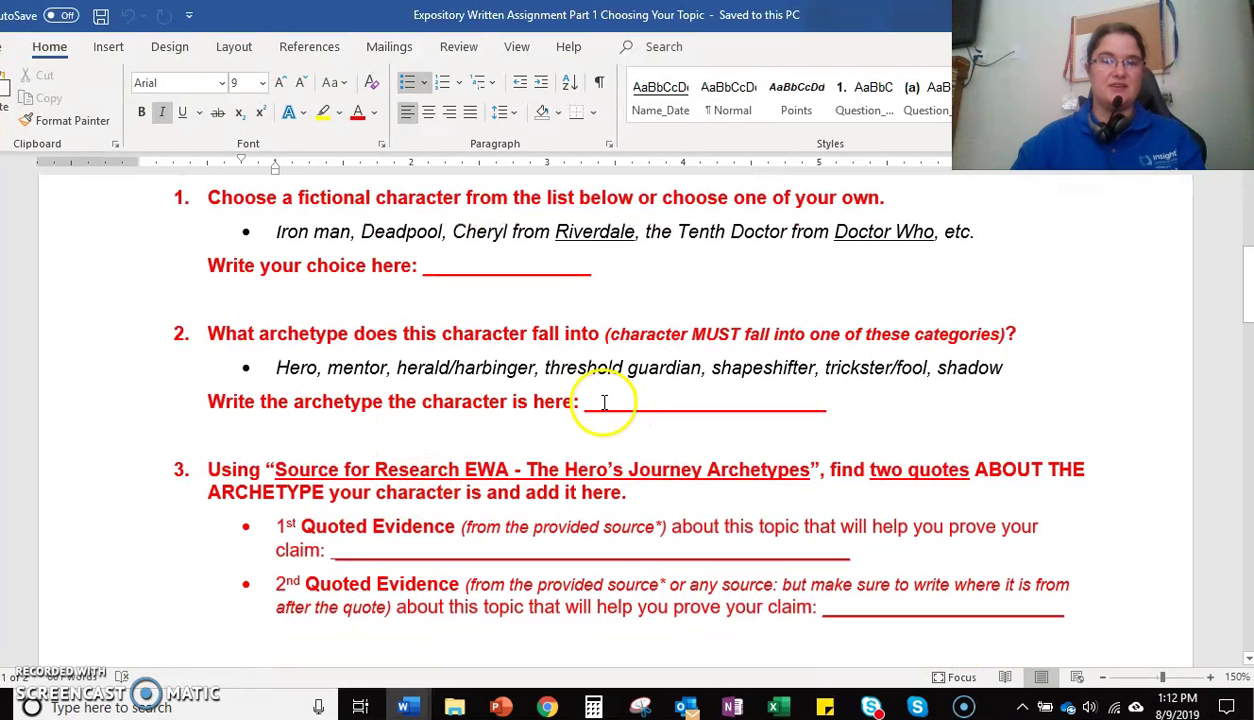
{"action": "left_click_drag", "start_coordinate": [602, 399], "coordinate": [788, 399]}
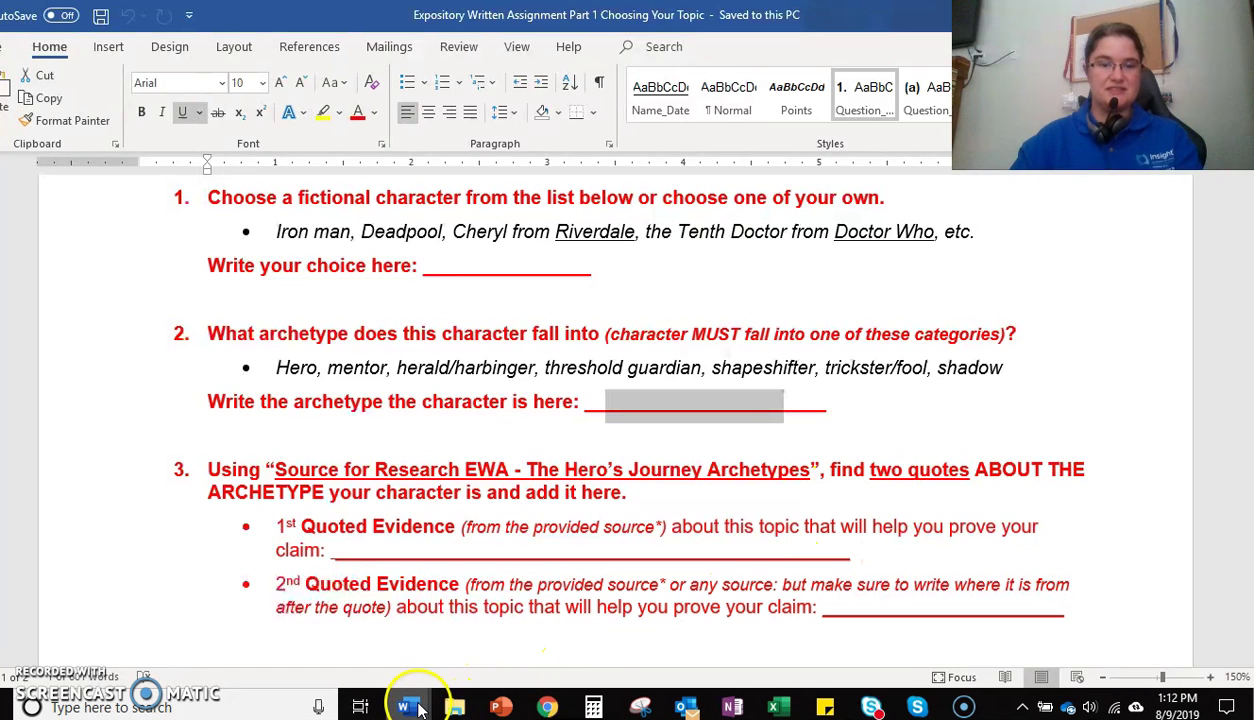
- In the Source Research Material document, highlight "A hero is someone who is willing to sacrifice his own needs" as a sample quote
{"action": "mouse_move", "coordinate": [420, 708]}
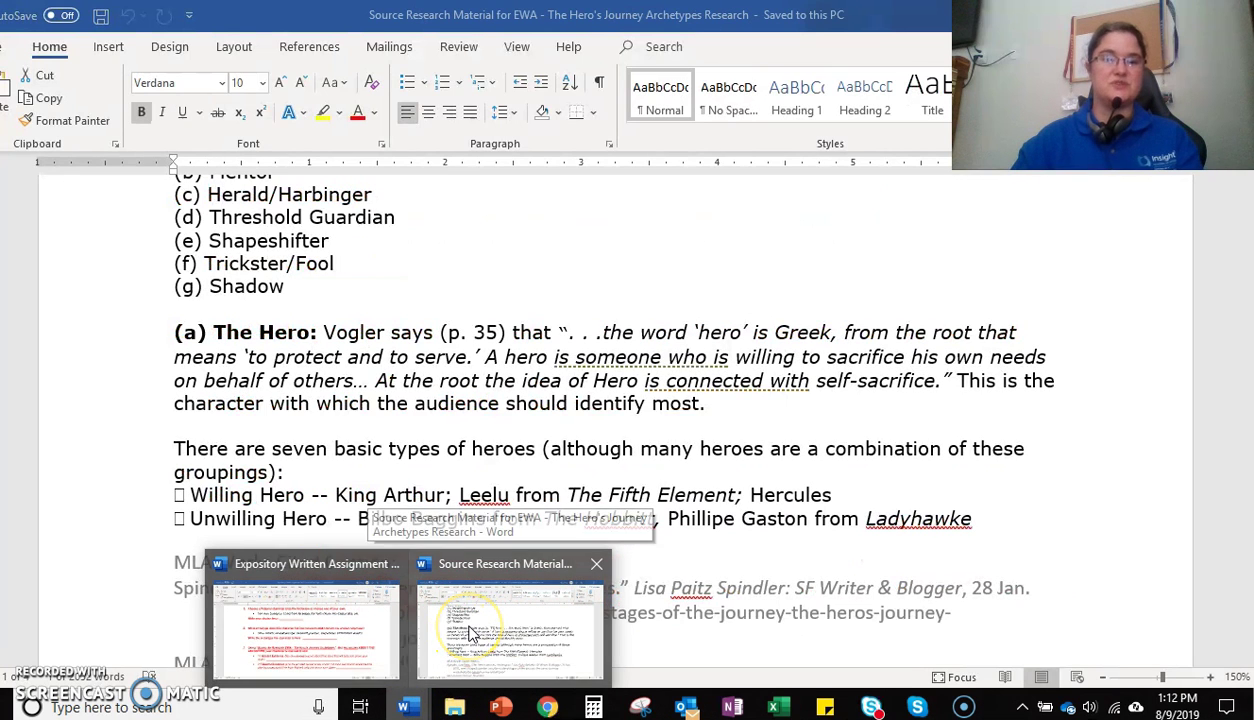
{"action": "left_click", "coordinate": [470, 632]}
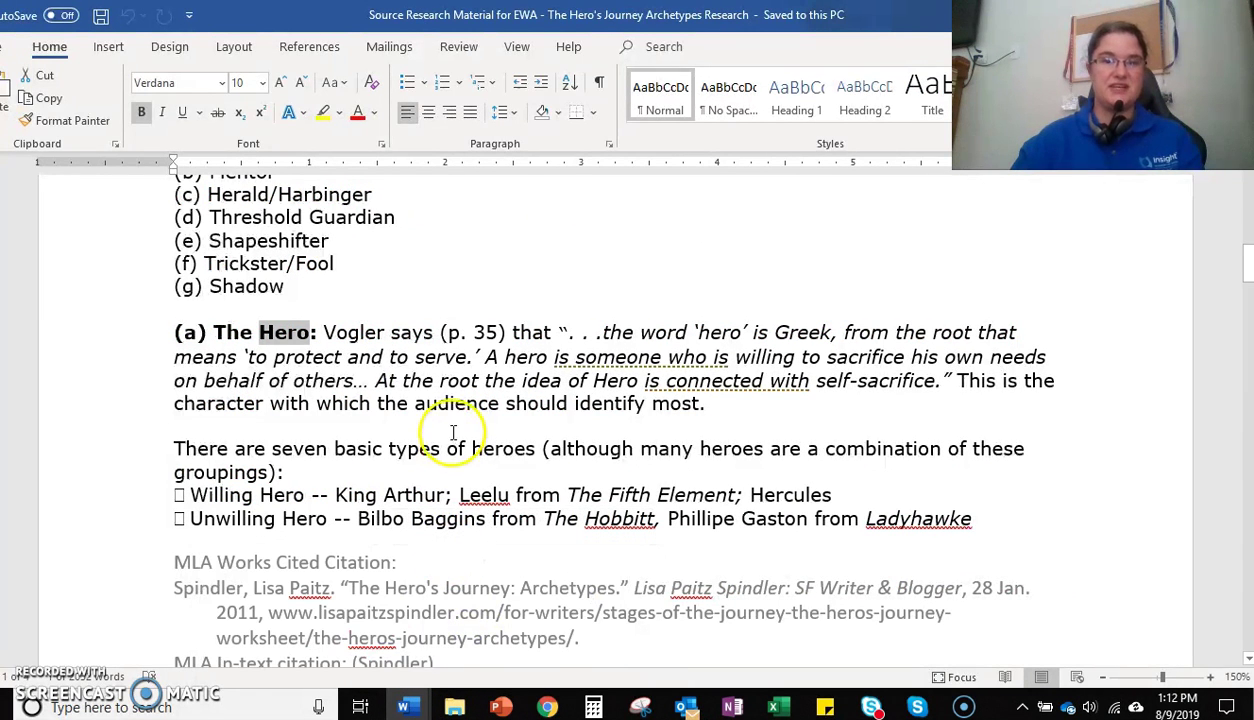
{"action": "left_click_drag", "start_coordinate": [485, 357], "coordinate": [1036, 357]}
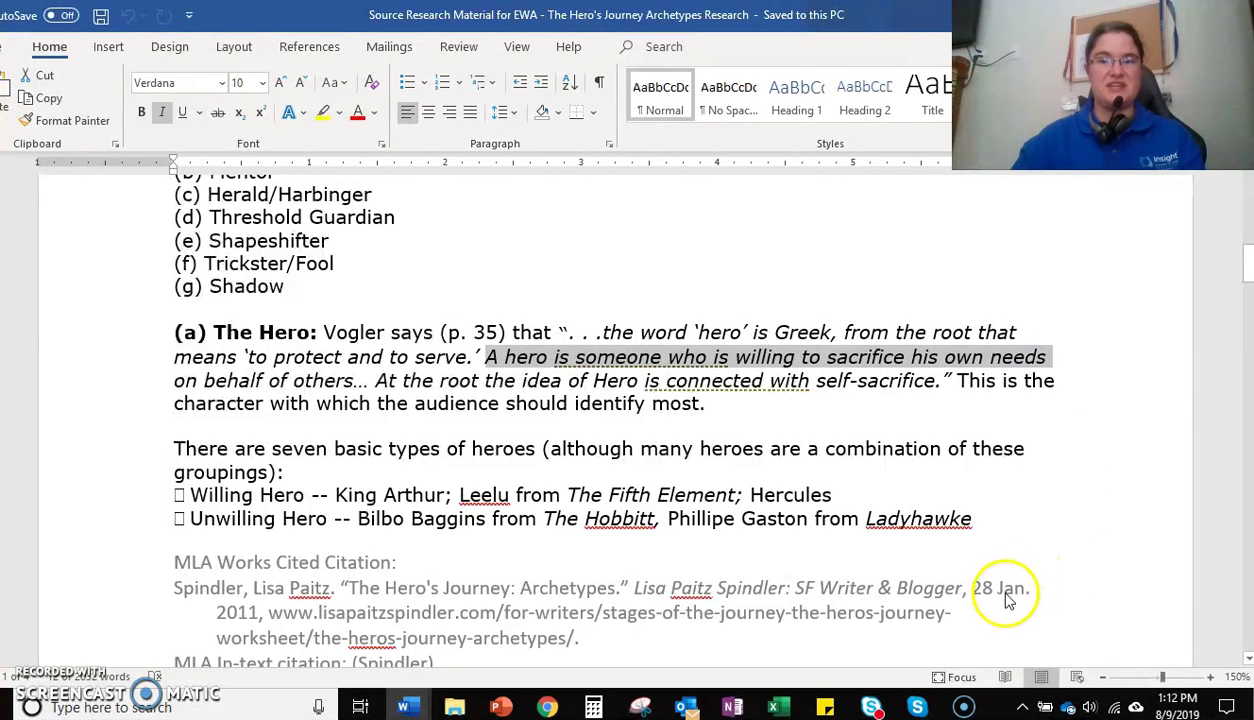
- Return to the assignment document and highlight the blanks for the 1st and 2nd quoted evidence in question 3
{"action": "left_click", "coordinate": [404, 707]}
{"action": "left_click", "coordinate": [357, 655]}
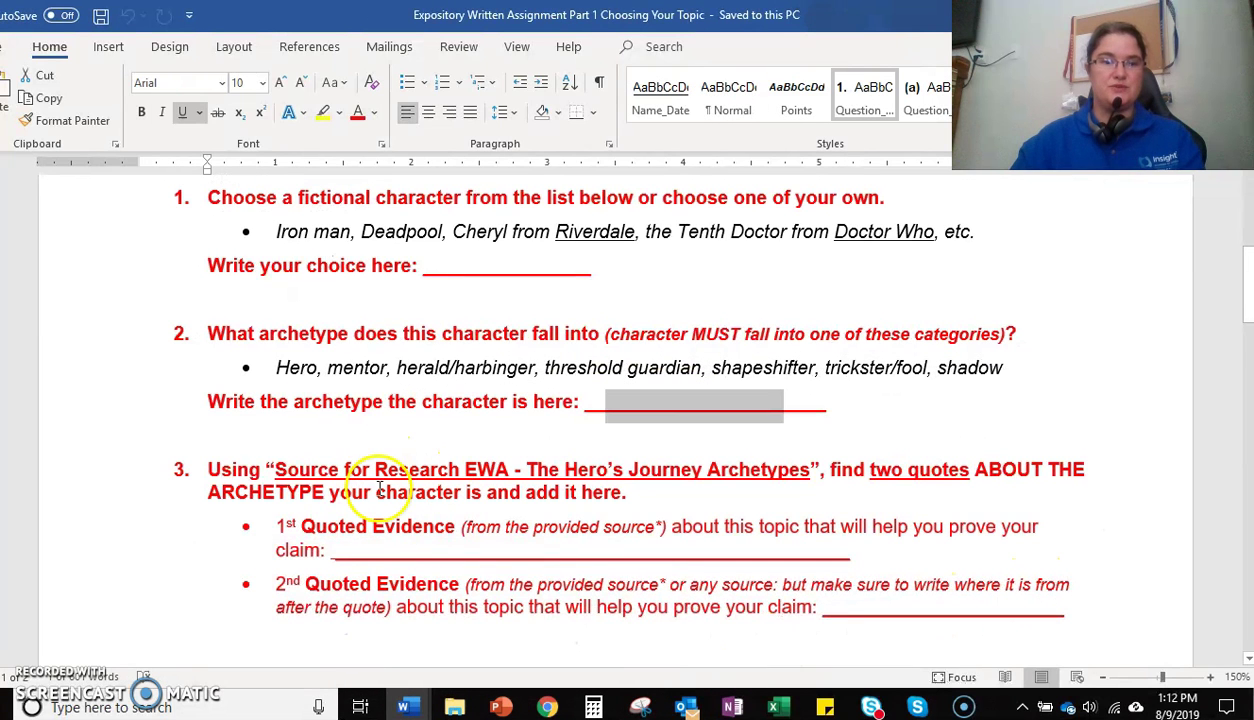
{"action": "left_click", "coordinate": [408, 549]}
{"action": "left_click_drag", "start_coordinate": [408, 549], "coordinate": [800, 552]}
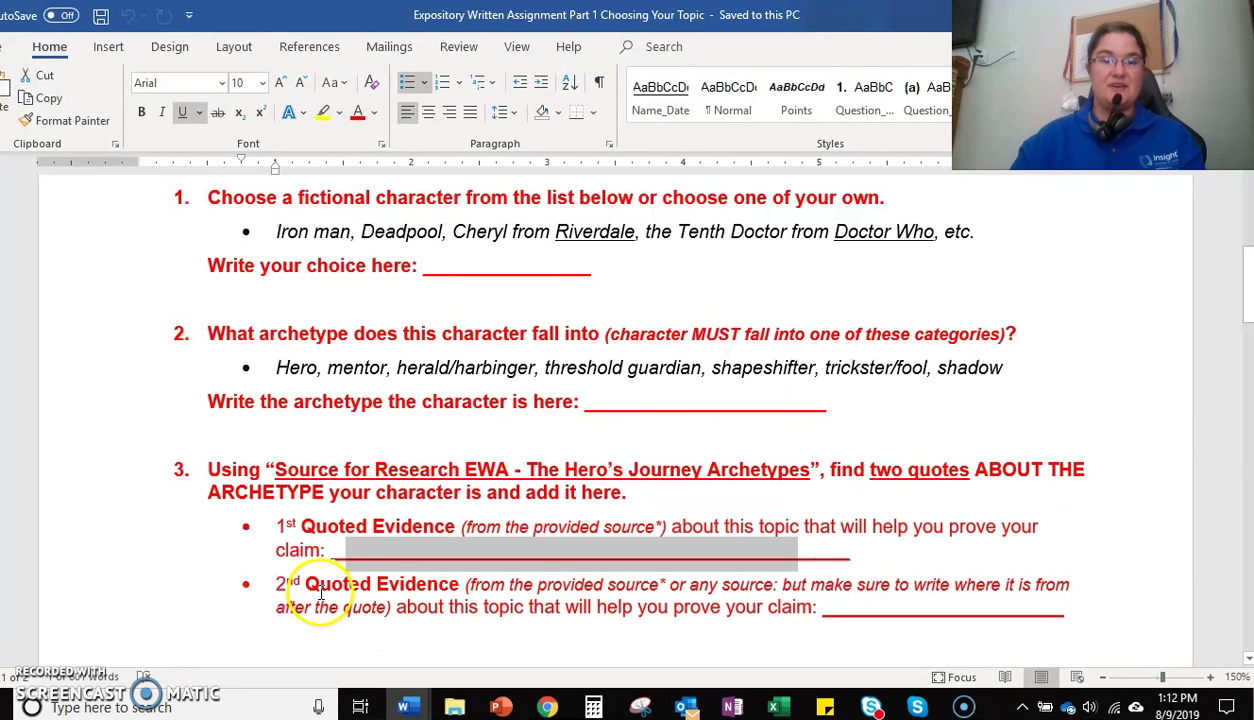
{"action": "left_click", "coordinate": [403, 590]}
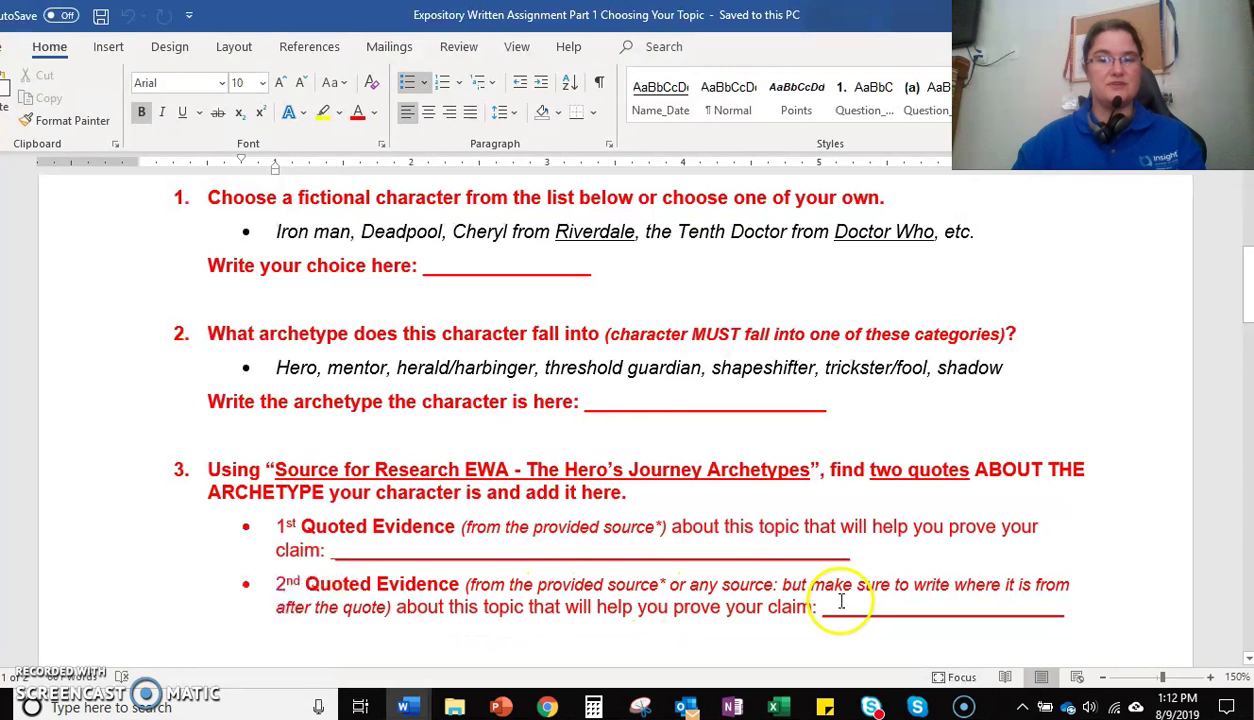
{"action": "left_click_drag", "start_coordinate": [832, 609], "coordinate": [937, 609]}
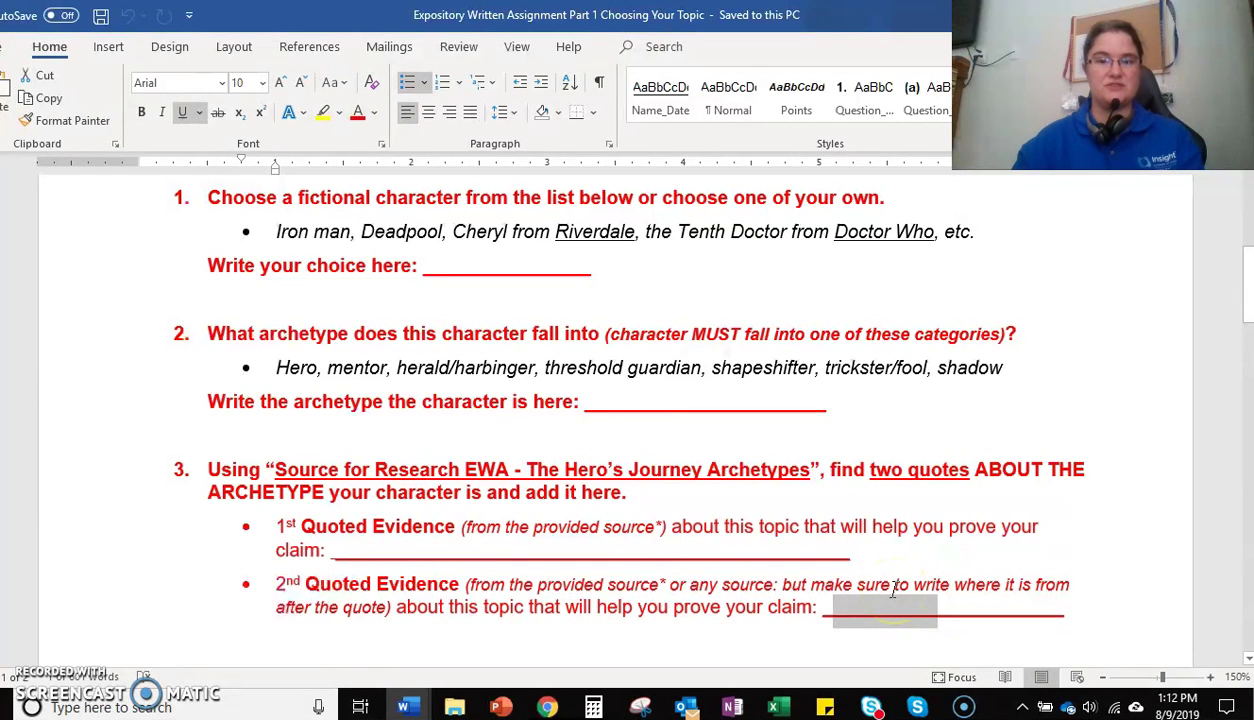
- Highlight the second archetype blank in question 4 and the 3rd and 4th quoted evidence blanks in question 5
{"action": "scroll", "coordinate": [741, 515], "scroll_direction": "down", "scroll_amount": 1}
{"action": "scroll", "coordinate": [741, 515], "scroll_direction": "down", "scroll_amount": 5}
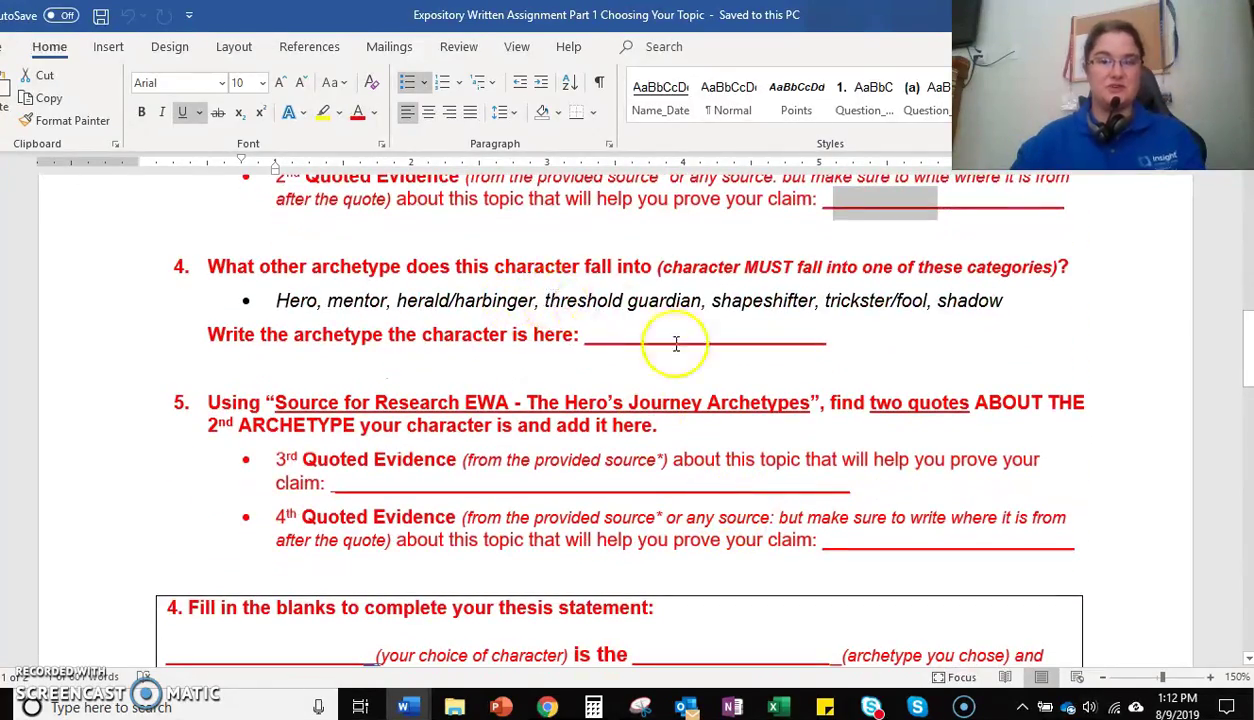
{"action": "left_click_drag", "start_coordinate": [606, 342], "coordinate": [733, 341]}
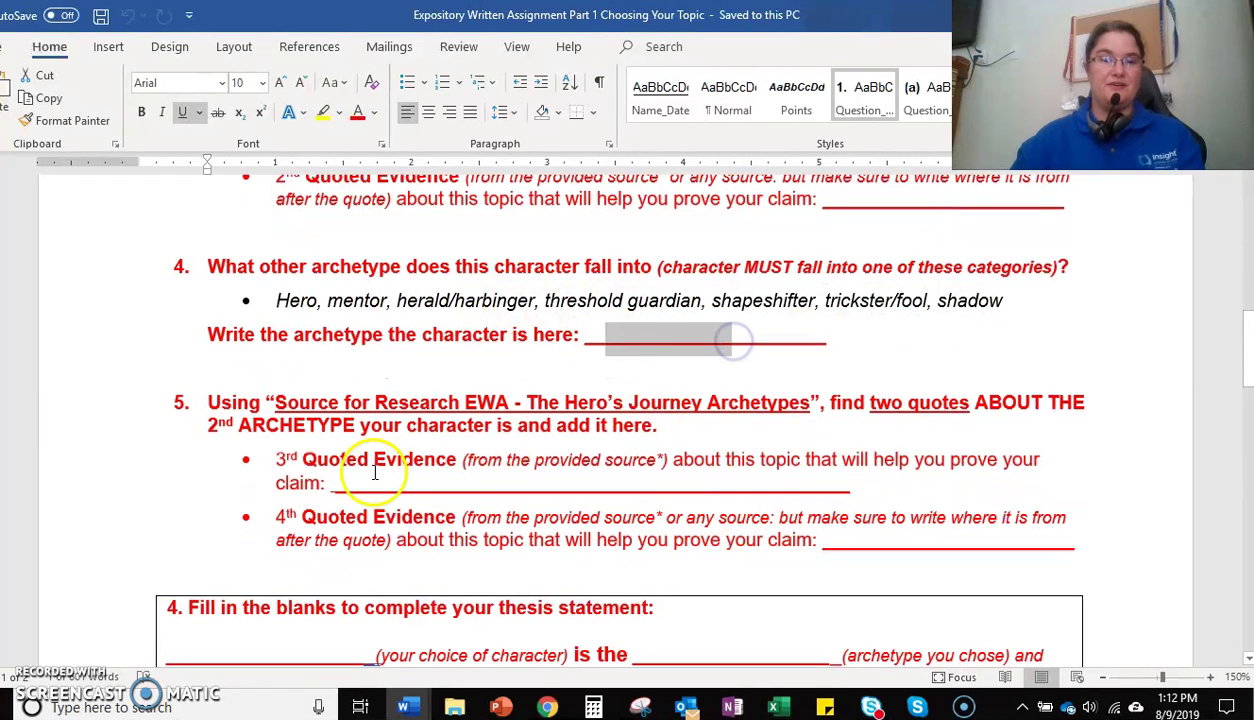
{"action": "left_click_drag", "start_coordinate": [358, 484], "coordinate": [555, 484]}
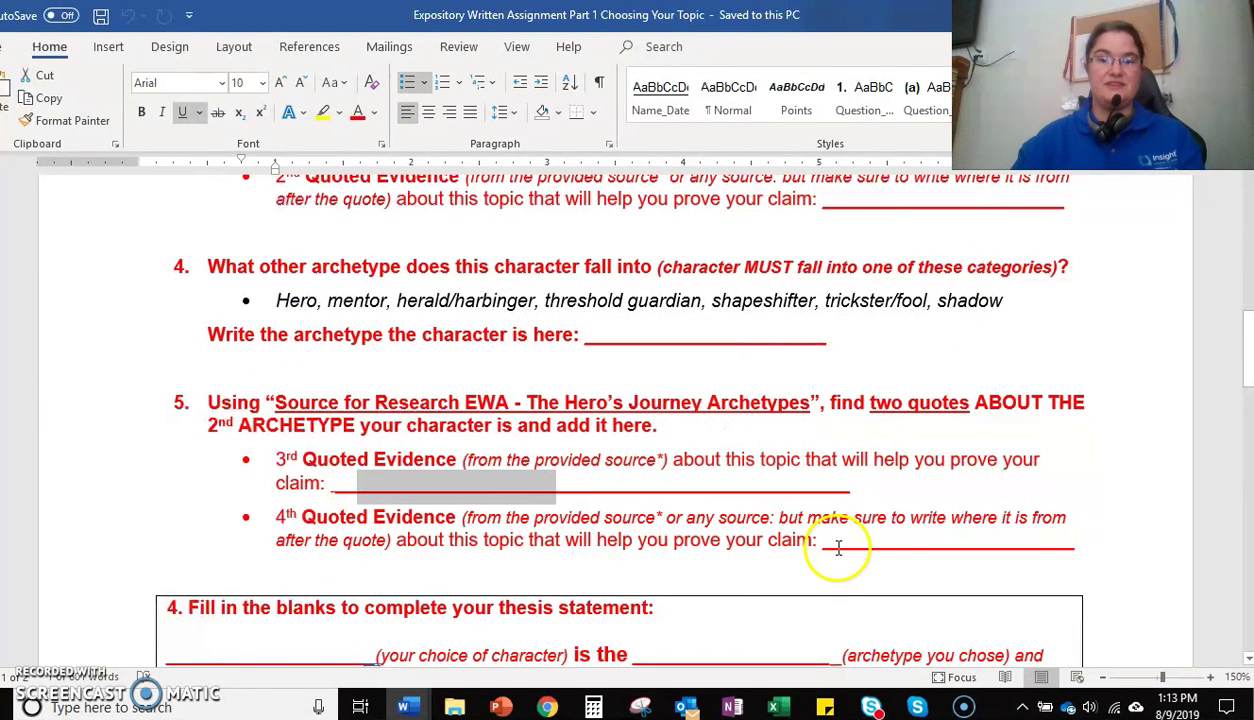
{"action": "left_click_drag", "start_coordinate": [834, 546], "coordinate": [1042, 545]}
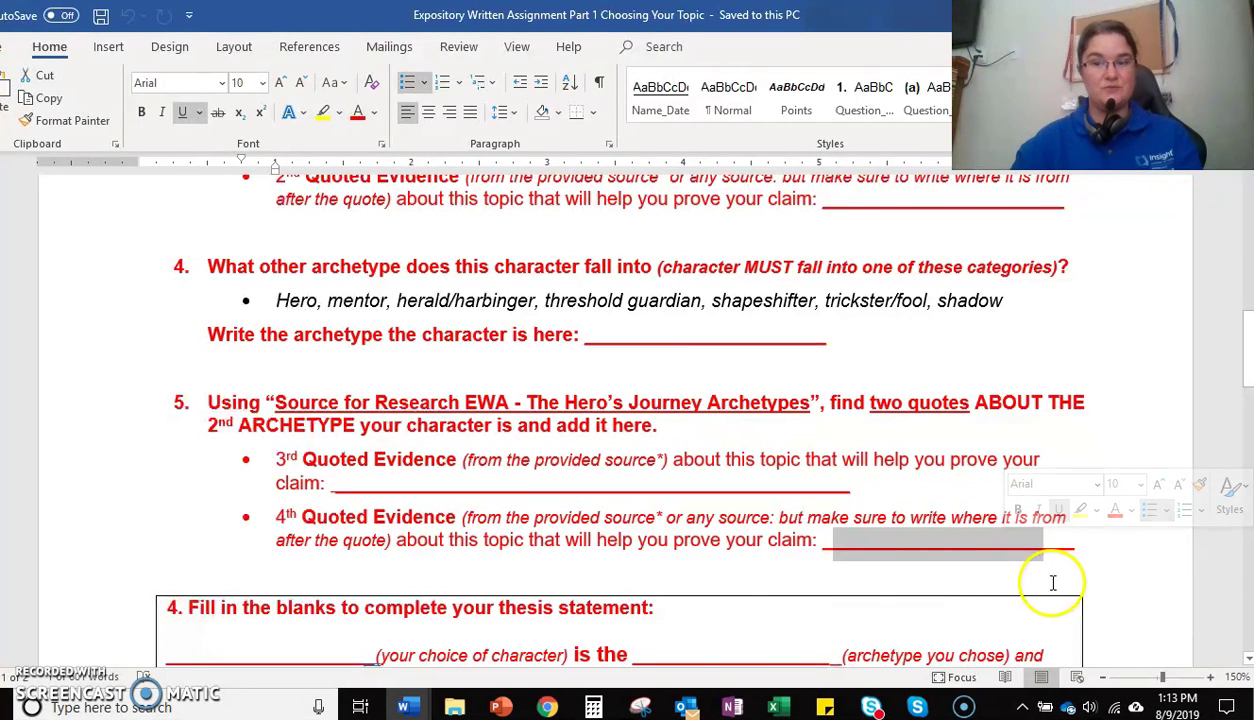
- Highlight the character, first archetype and second archetype blanks in the boxed thesis statement
{"action": "scroll", "coordinate": [776, 589], "scroll_direction": "down", "scroll_amount": 2}
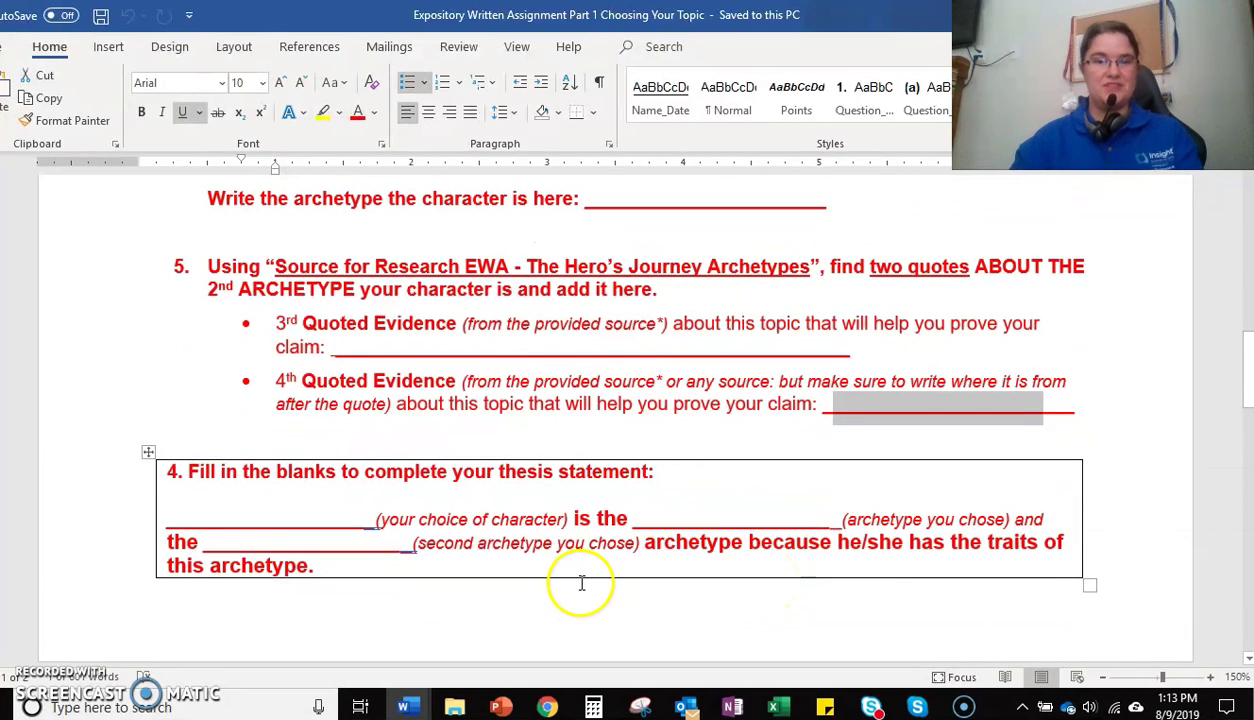
{"action": "left_click", "coordinate": [237, 517]}
{"action": "left_click", "coordinate": [722, 515]}
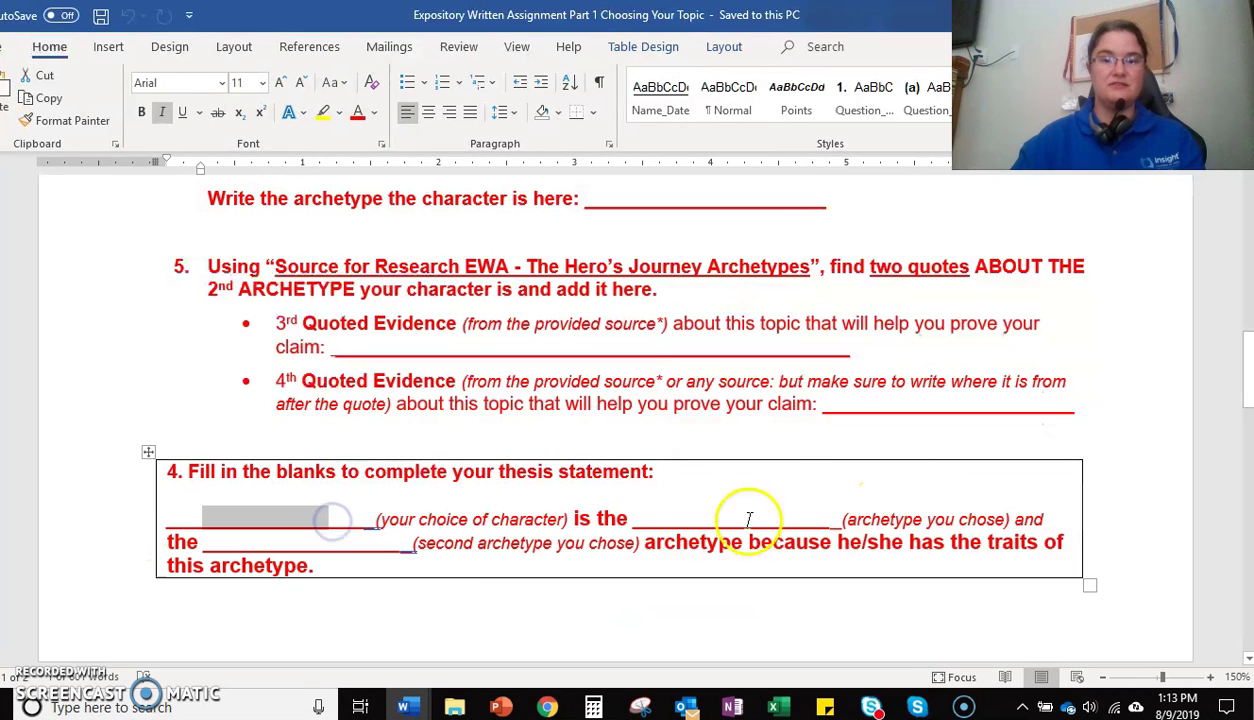
{"action": "left_click", "coordinate": [796, 510]}
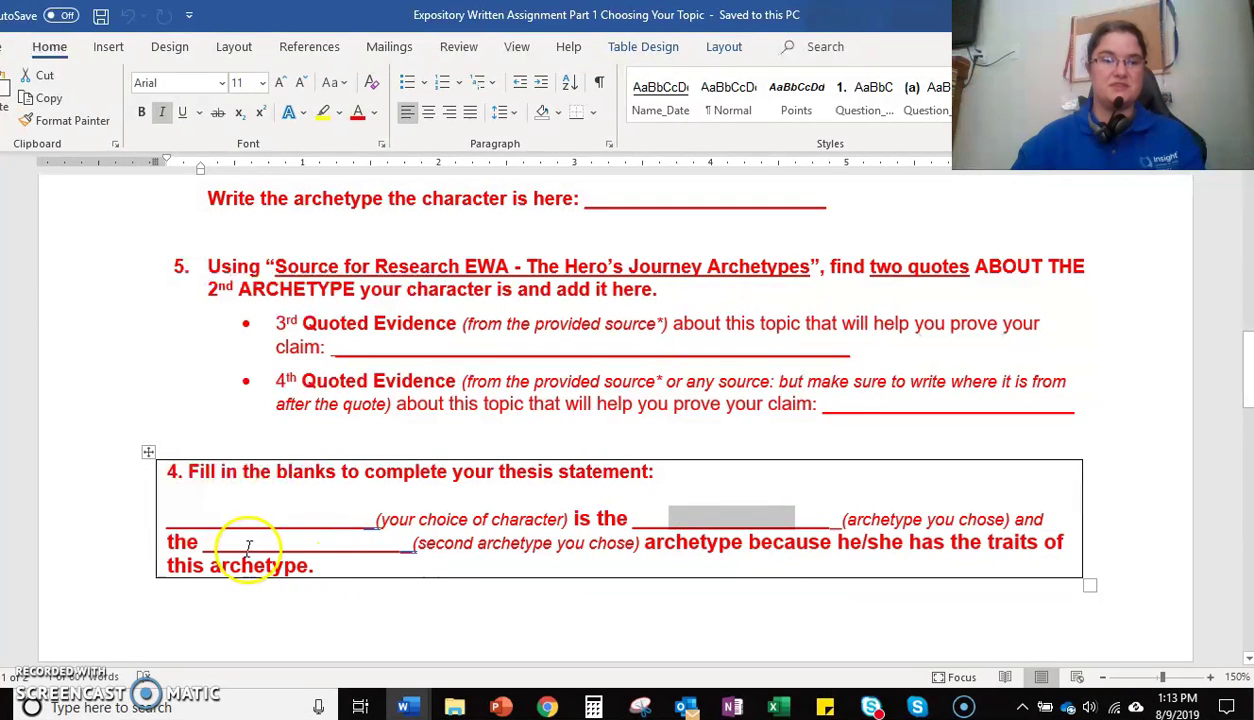
{"action": "left_click", "coordinate": [320, 545]}
{"action": "left_click_drag", "start_coordinate": [320, 545], "coordinate": [346, 543]}
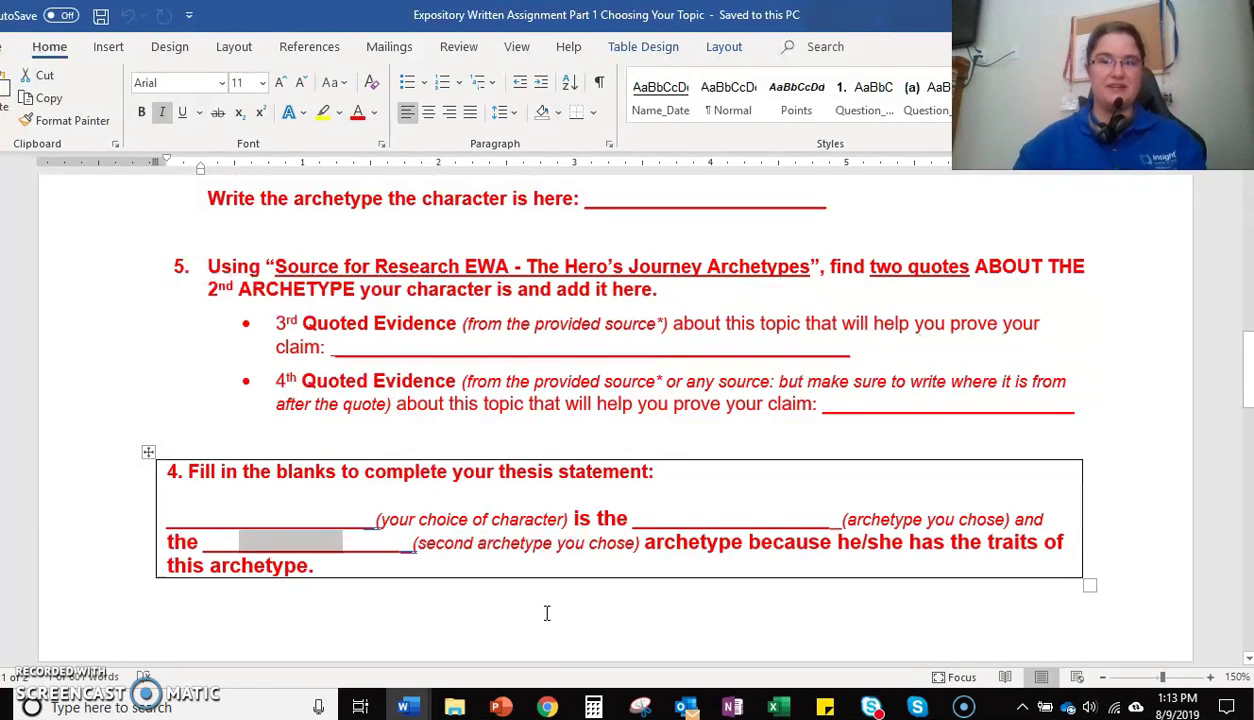
- Examine the completed example on the second page, from the character choice through the quoted evidence to the thesis statement
{"action": "scroll", "coordinate": [545, 612], "scroll_direction": "down", "scroll_amount": 1}
{"action": "scroll", "coordinate": [545, 612], "scroll_direction": "down", "scroll_amount": 10}
{"action": "scroll", "coordinate": [561, 630], "scroll_direction": "down", "scroll_amount": 1}
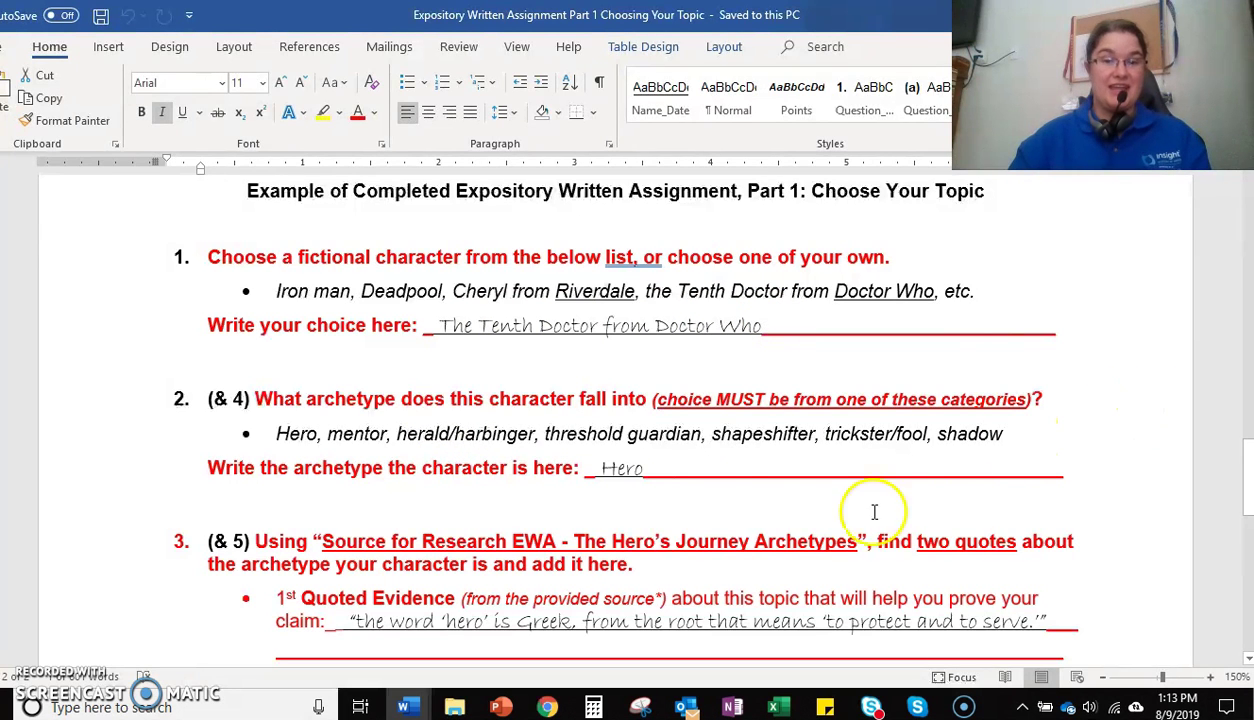
{"action": "scroll", "coordinate": [610, 476], "scroll_direction": "down", "scroll_amount": 3}
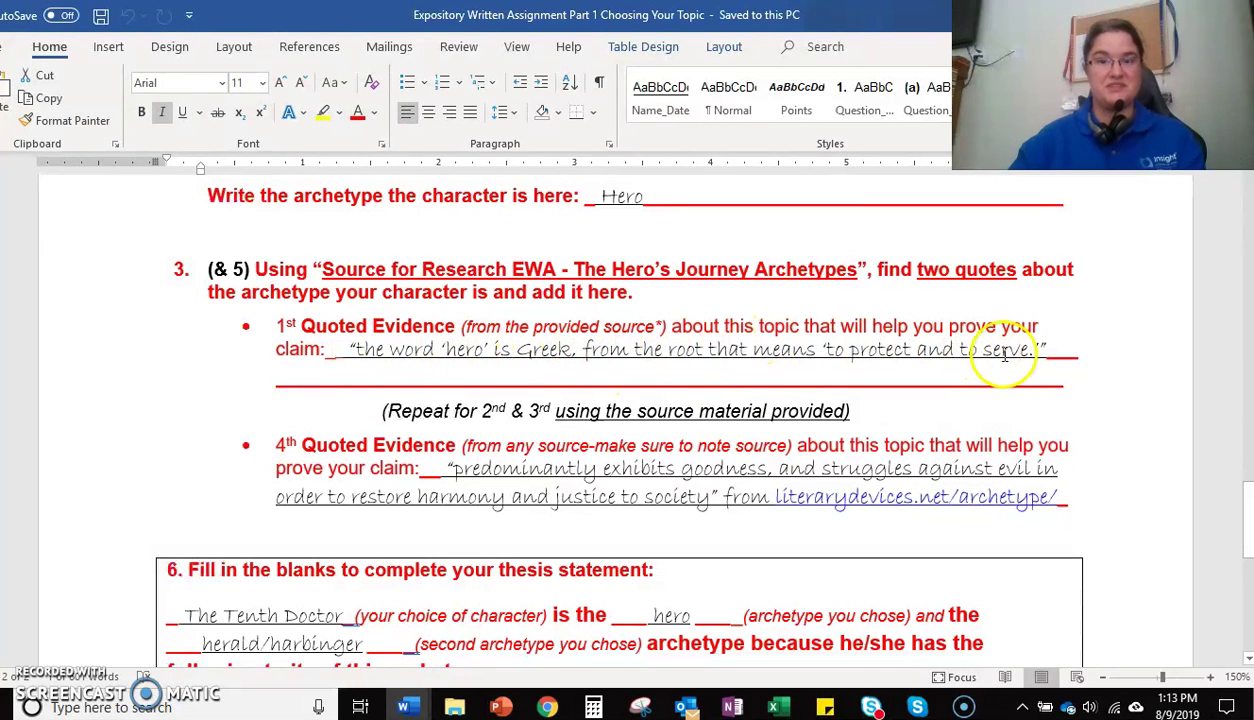
{"action": "scroll", "coordinate": [513, 470], "scroll_direction": "down", "scroll_amount": 1}
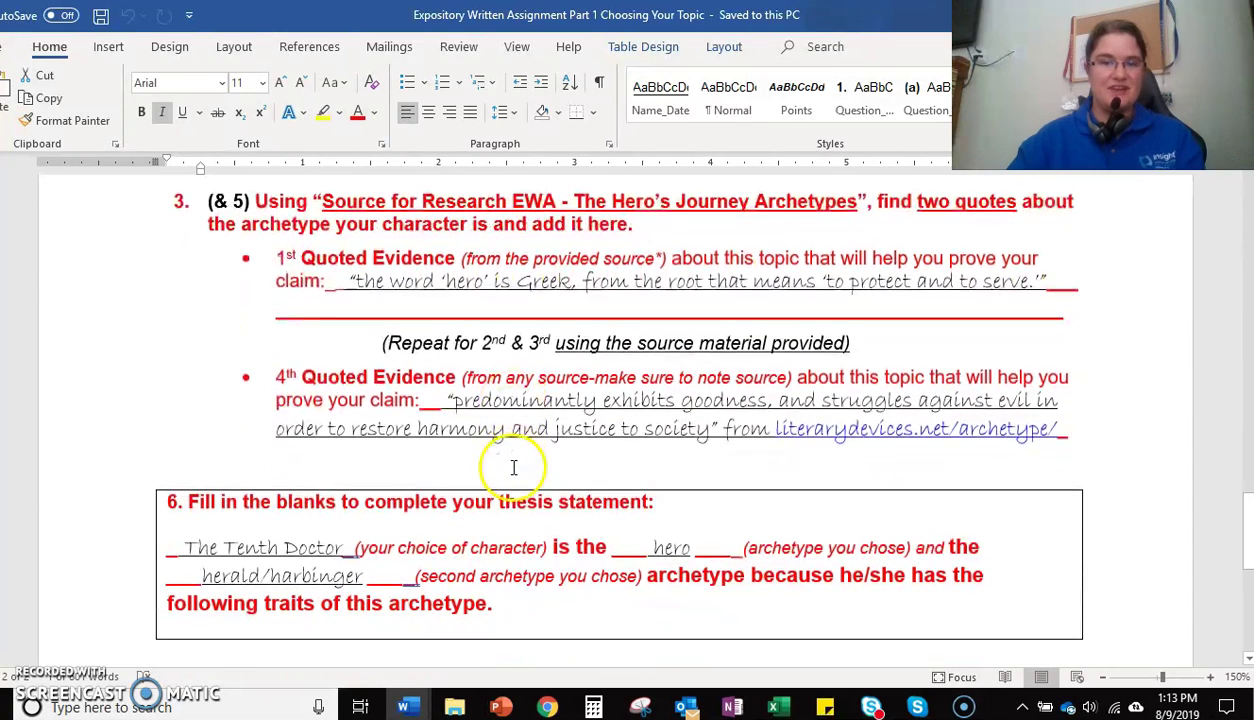
- Highlight the literarydevices.net/archetype/ source and the quote in the example's 4th quoted evidence
{"action": "left_click_drag", "start_coordinate": [802, 426], "coordinate": [1066, 426]}
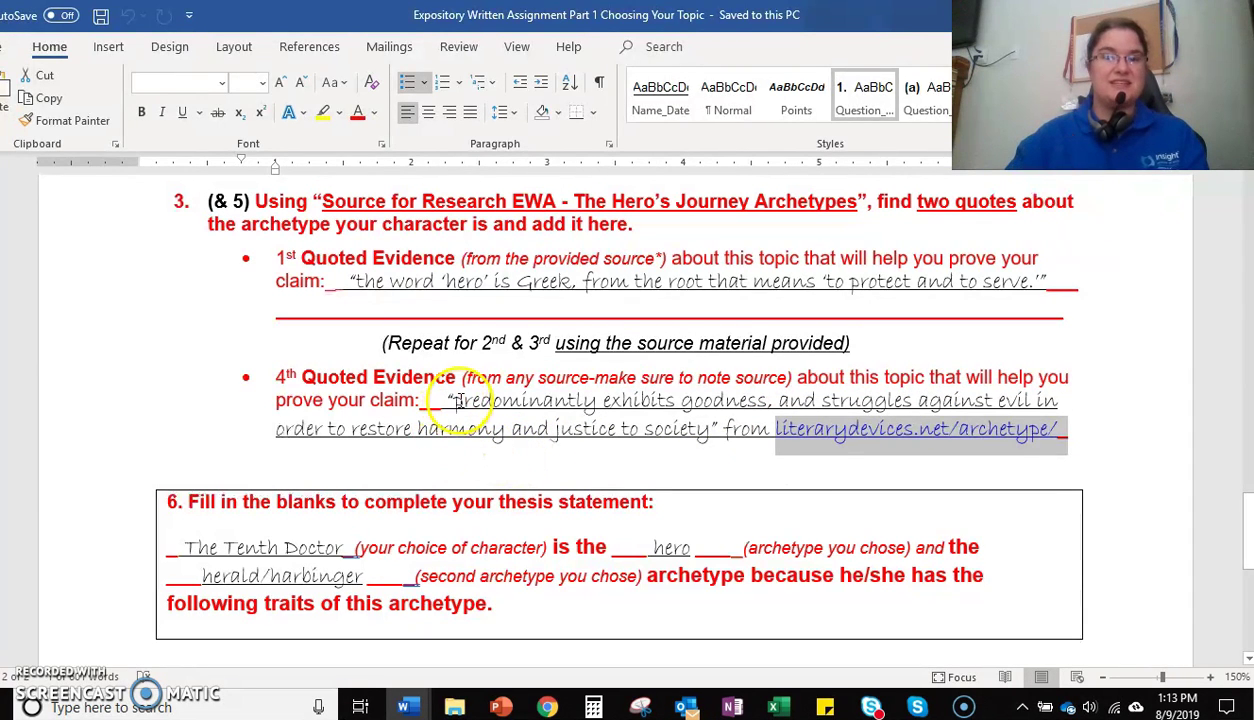
{"action": "left_click_drag", "start_coordinate": [451, 400], "coordinate": [1046, 392]}
{"action": "left_click_drag", "start_coordinate": [290, 432], "coordinate": [708, 432]}
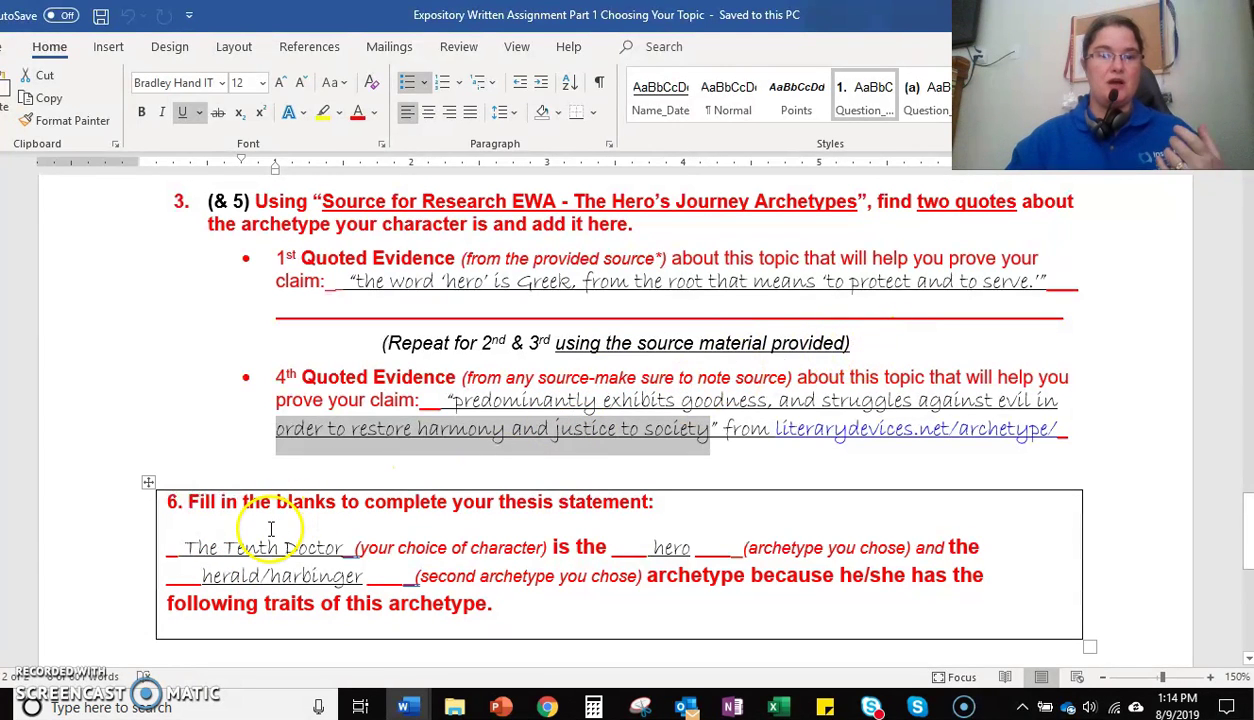
- Highlight The Tenth Doctor, hero and herald/harbinger in turn in the completed example's thesis statement
{"action": "left_click", "coordinate": [186, 546]}
{"action": "left_click", "coordinate": [169, 525]}
{"action": "left_click", "coordinate": [174, 546]}
{"action": "left_click_drag", "start_coordinate": [186, 548], "coordinate": [342, 548]}
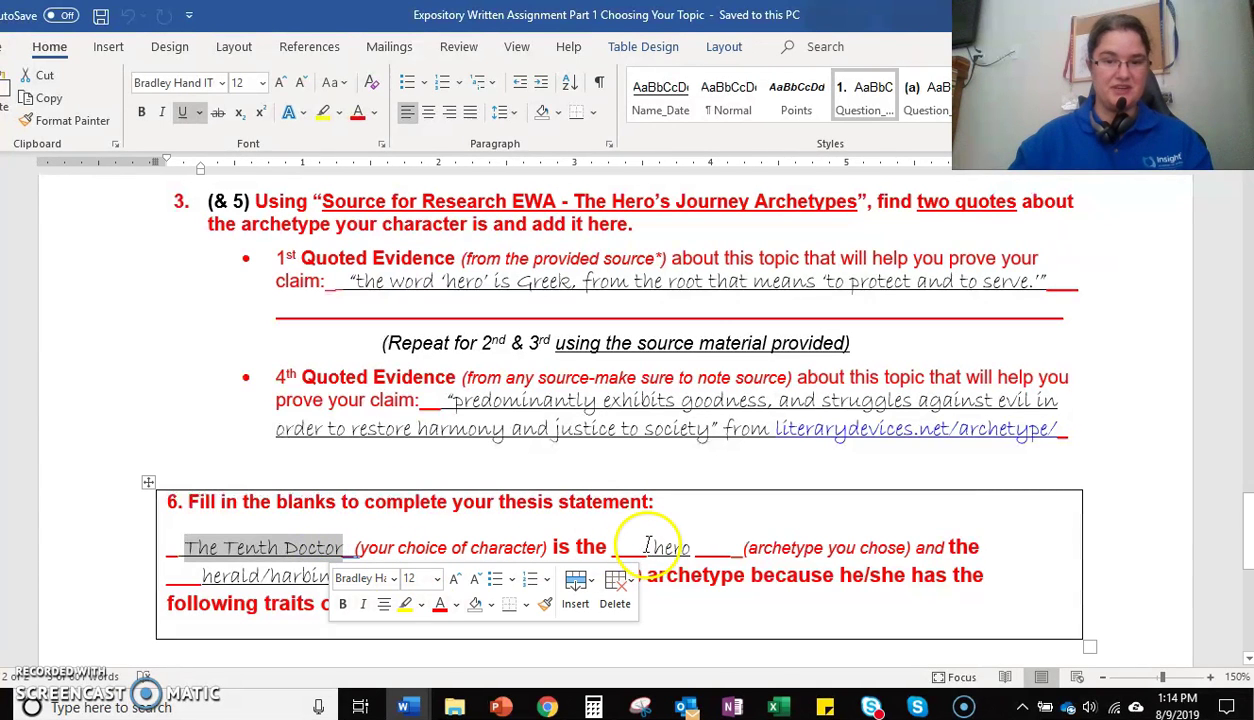
{"action": "left_click_drag", "start_coordinate": [652, 547], "coordinate": [688, 546]}
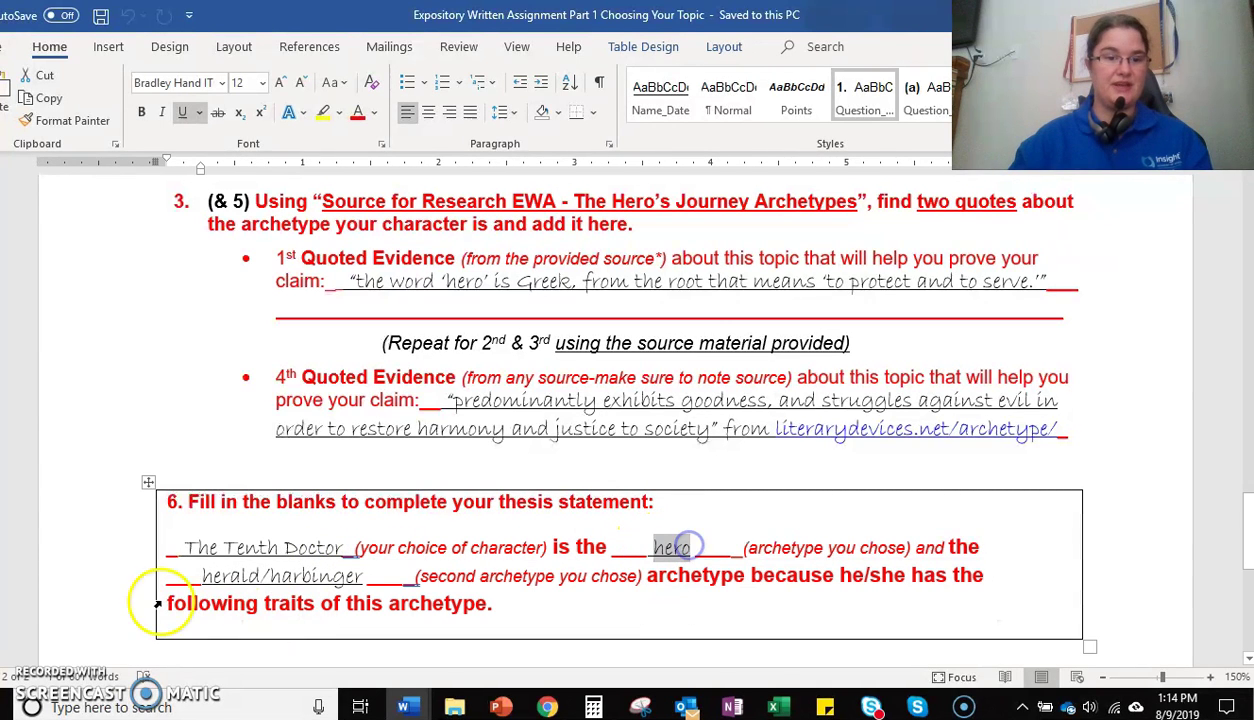
{"action": "left_click_drag", "start_coordinate": [200, 576], "coordinate": [358, 573]}
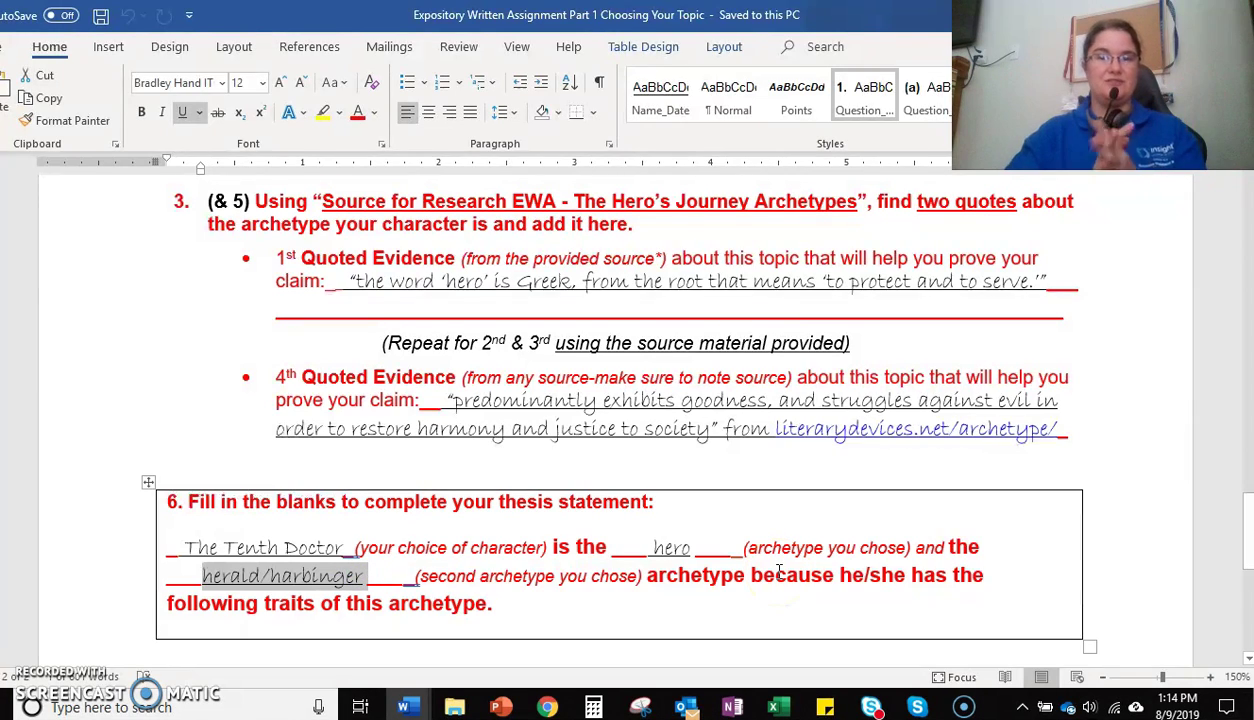
- Return to the title and directions at the start of the blank worksheet
{"action": "scroll", "coordinate": [760, 530], "scroll_direction": "up", "scroll_amount": 15}
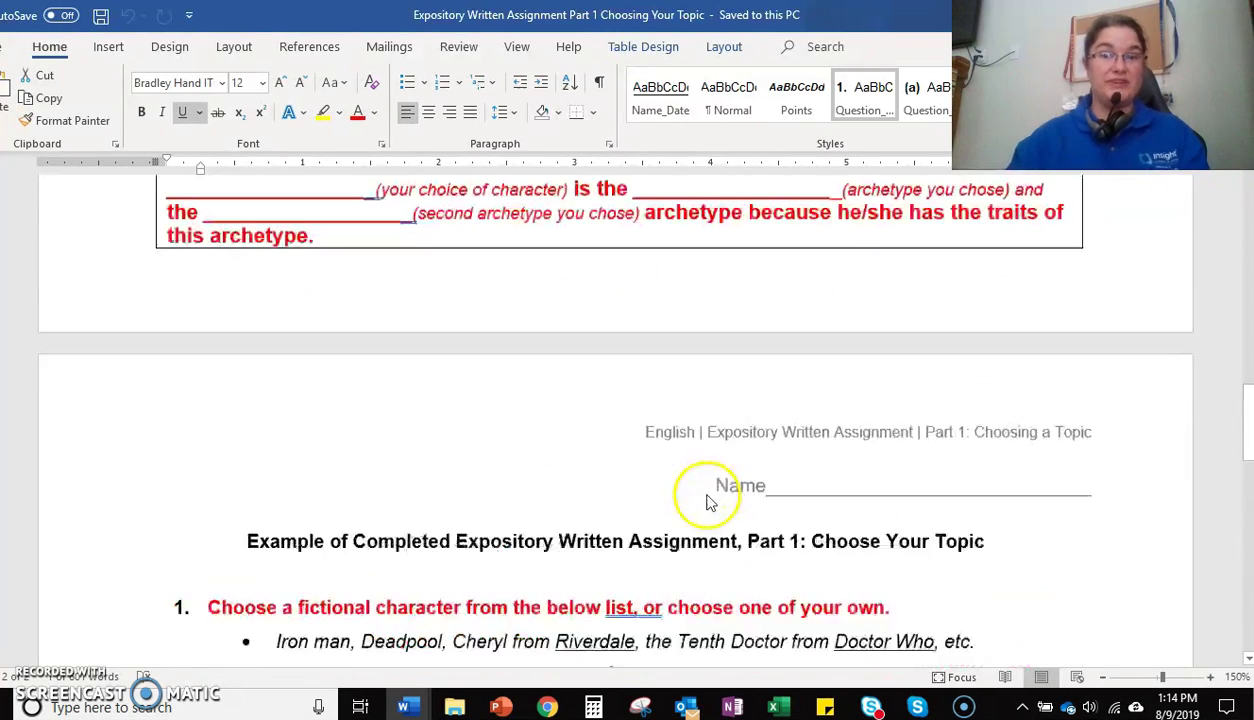
{"action": "scroll", "coordinate": [708, 500], "scroll_direction": "up", "scroll_amount": 15}
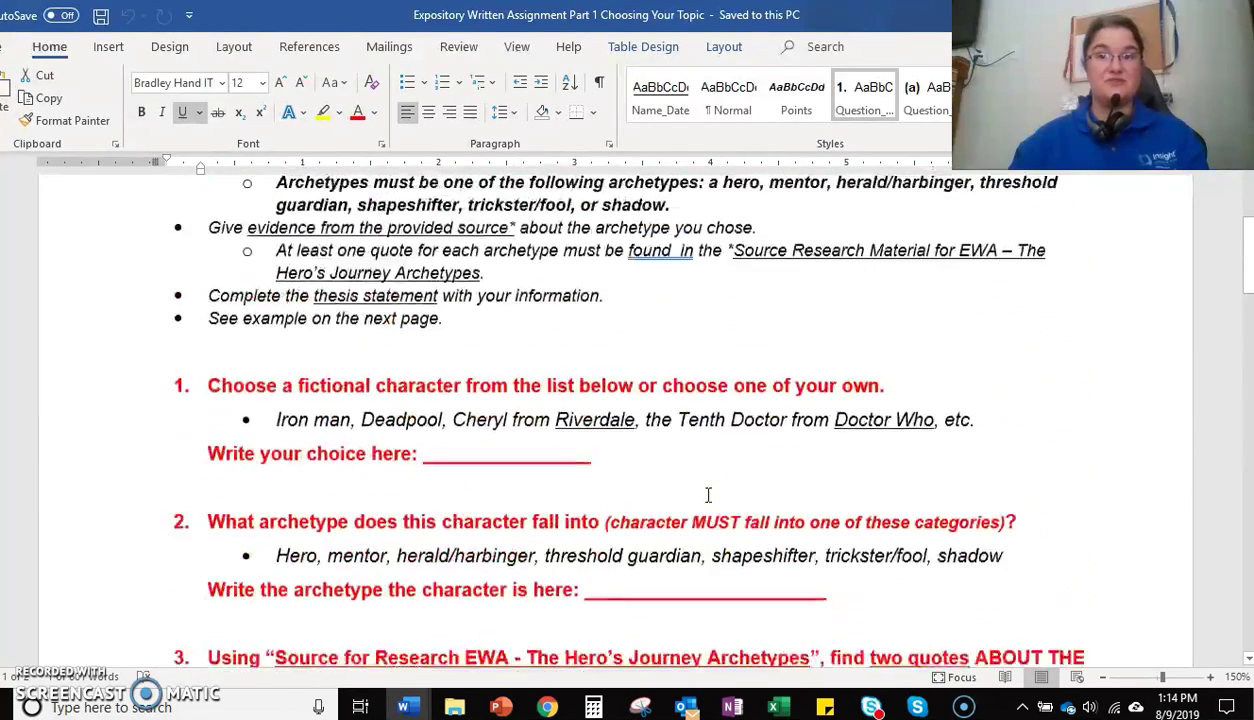
{"action": "scroll", "coordinate": [706, 494], "scroll_direction": "up", "scroll_amount": 2}
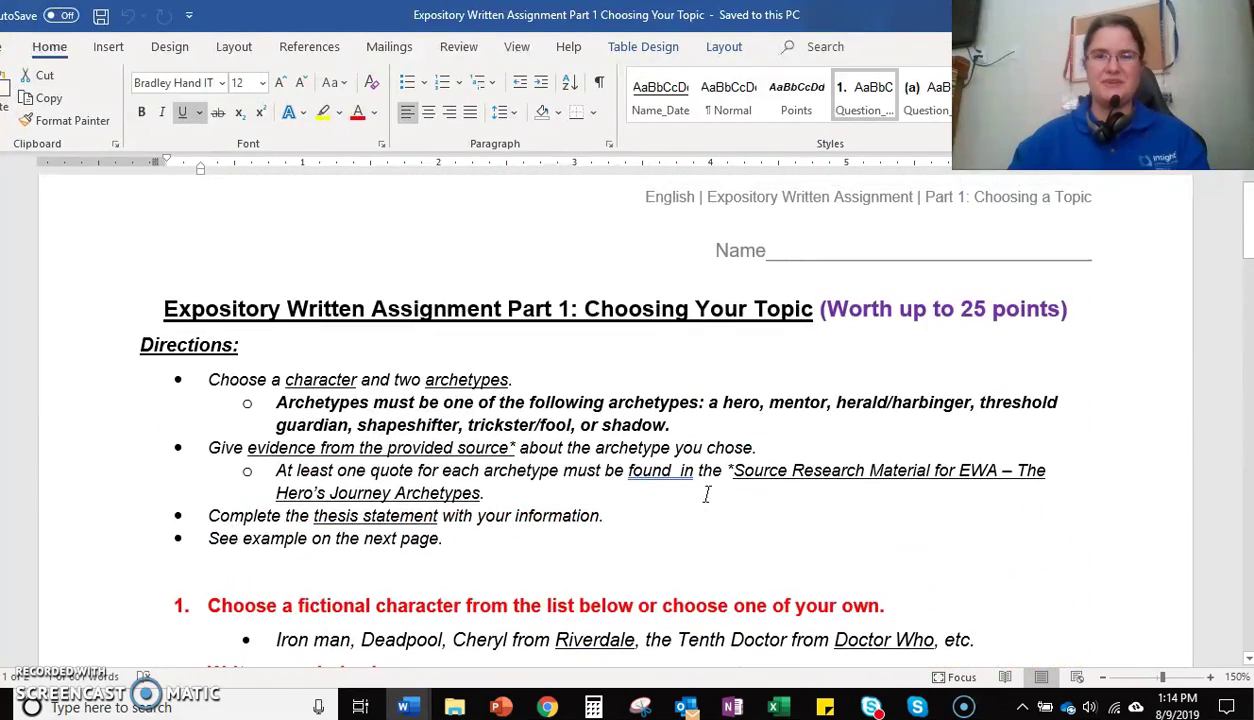